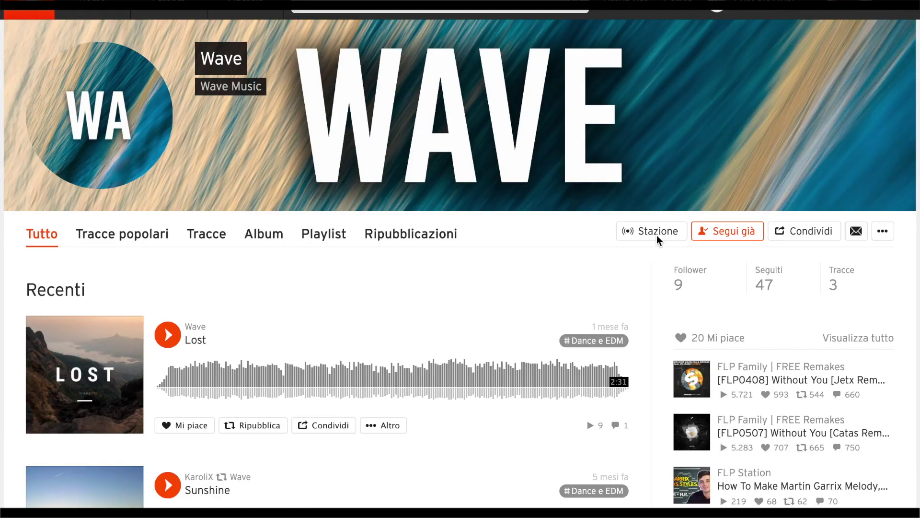
- Browse the recent tracks on the Wave artist profile page
{"action": "scroll", "coordinate": [547, 325], "scroll_direction": "down", "scroll_amount": 5}
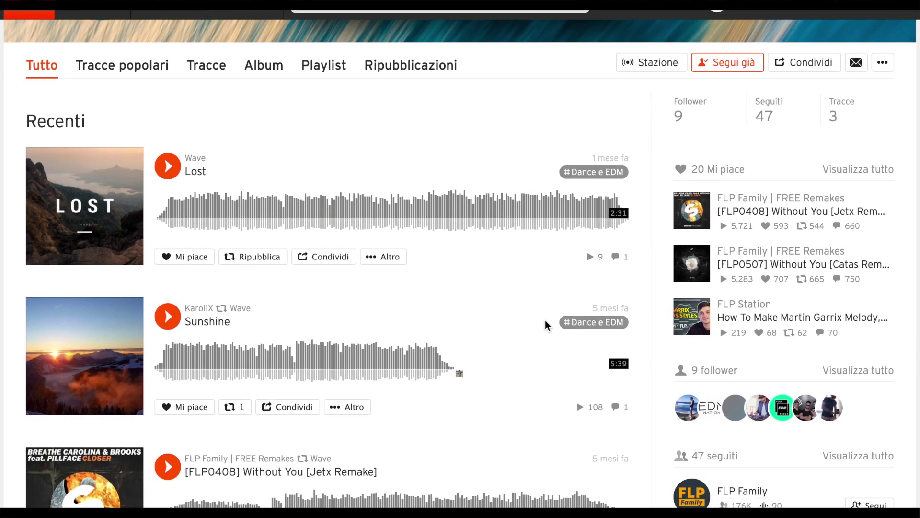
{"action": "scroll", "coordinate": [547, 327], "scroll_direction": "down", "scroll_amount": 4}
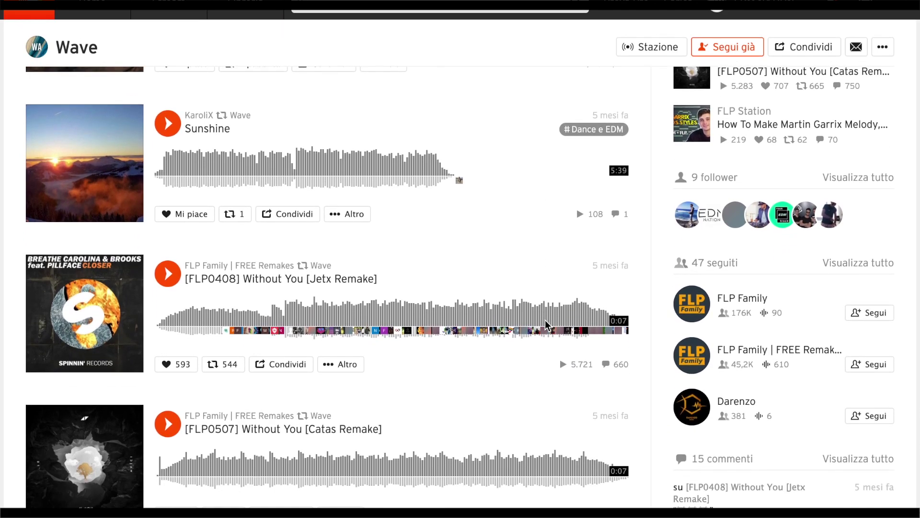
{"action": "scroll", "coordinate": [546, 325], "scroll_direction": "down", "scroll_amount": 10}
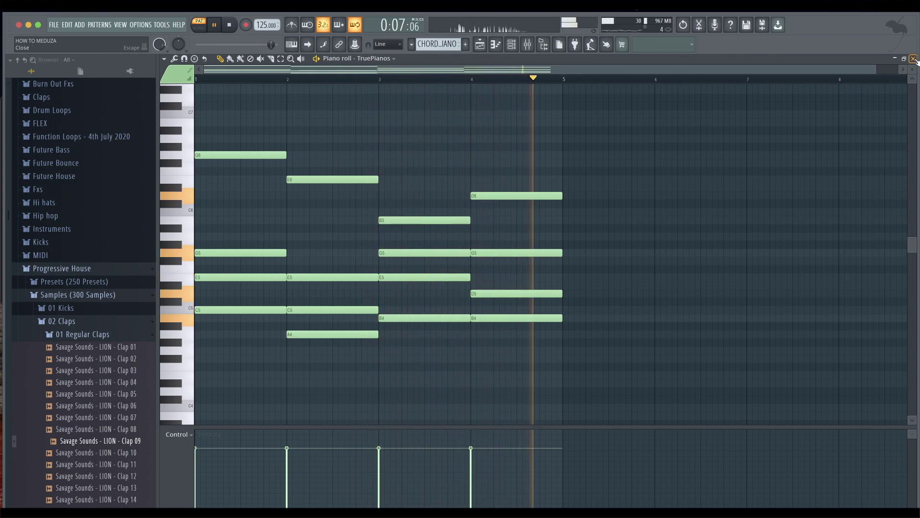
- Close the TruePianos piano roll and switch the transport from song mode to pattern mode with playback stopped
{"action": "key", "text": "space"}
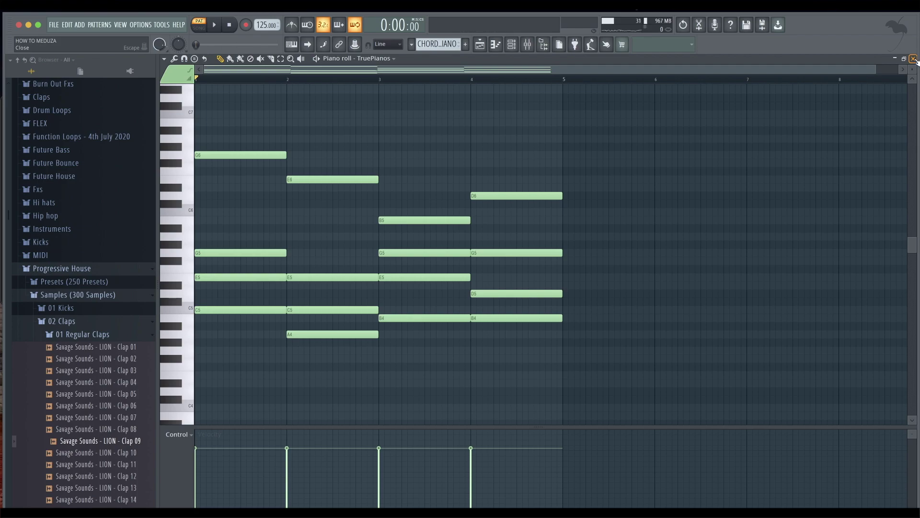
{"action": "left_click", "coordinate": [914, 59]}
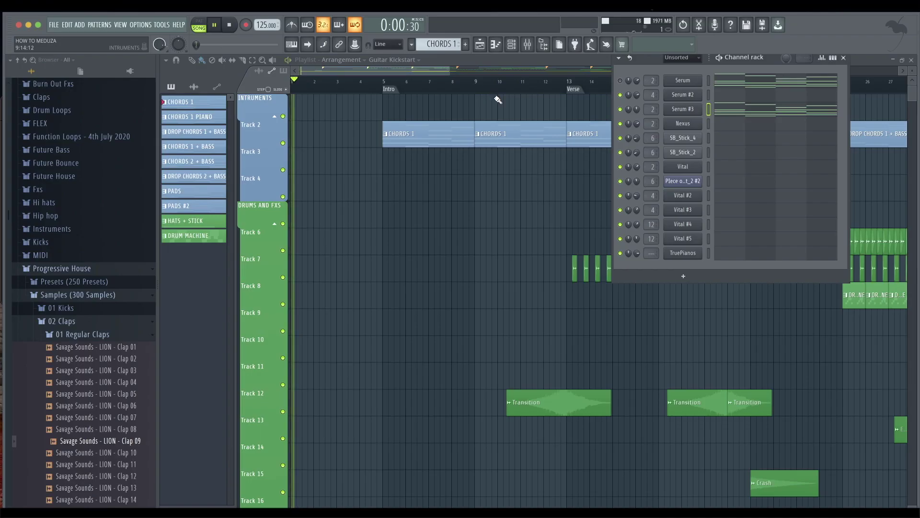
{"action": "left_click", "coordinate": [199, 26]}
{"action": "key", "text": "space"}
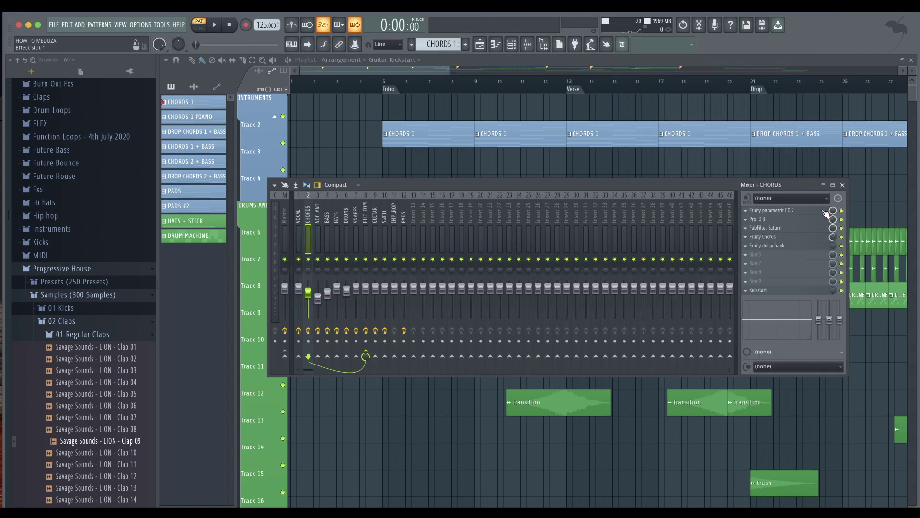
- Inspect the effects on the CHORDS mixer track: Fruity parametric EQ 2, Pro-Q 3, FabFilter Saturn's middle band and Fruity Chorus
{"action": "left_click", "coordinate": [827, 212]}
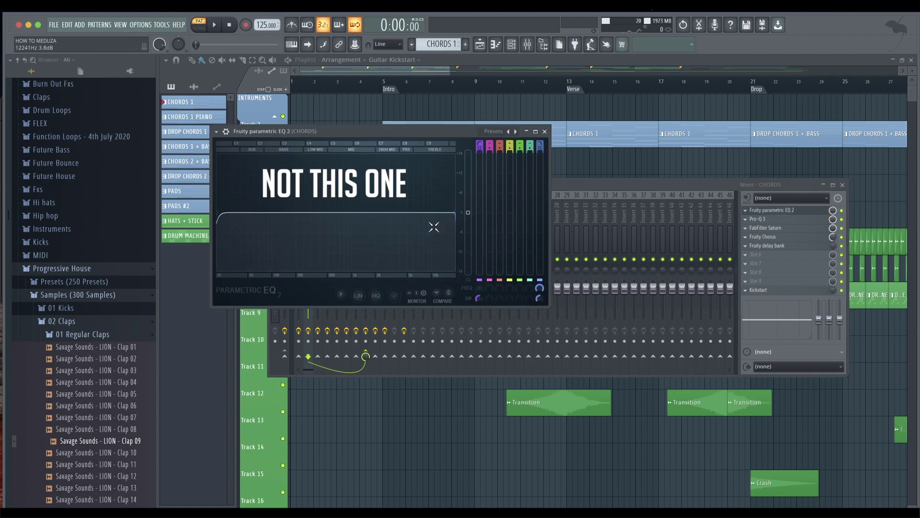
{"action": "left_click", "coordinate": [549, 132]}
{"action": "left_click", "coordinate": [797, 219]}
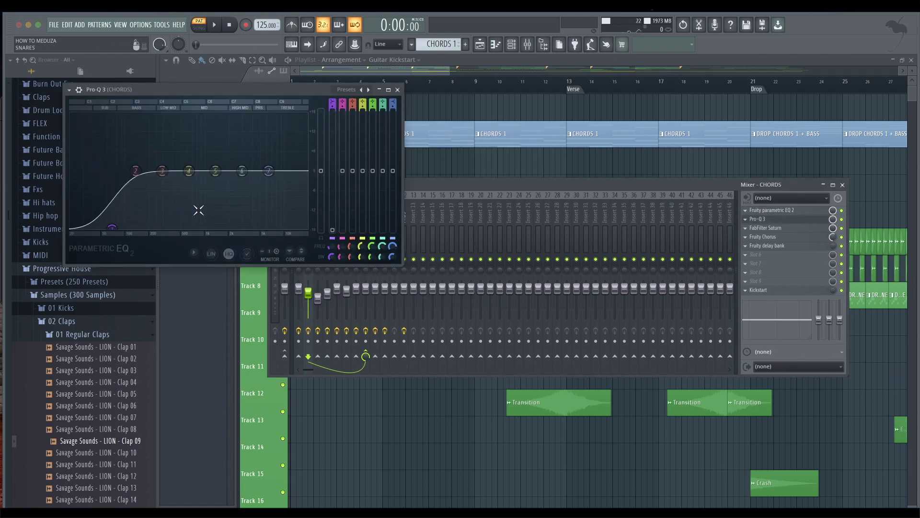
{"action": "left_click", "coordinate": [781, 219]}
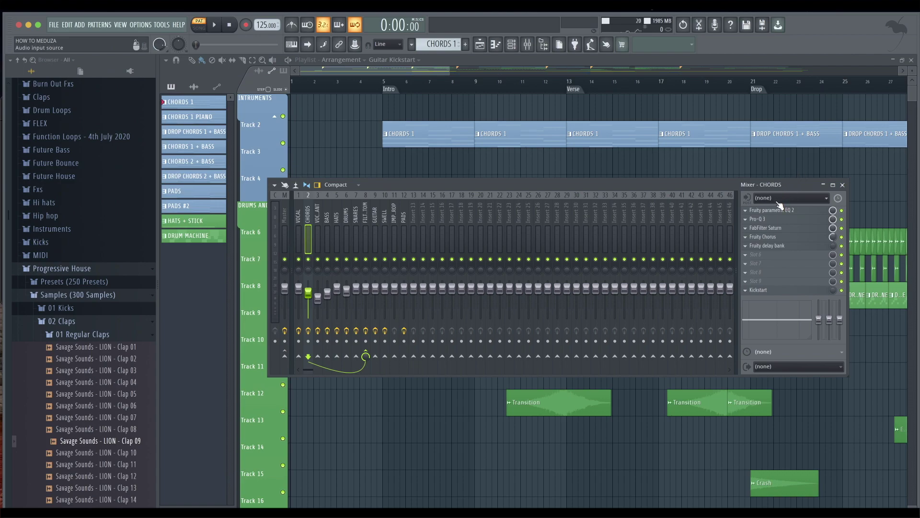
{"action": "left_click", "coordinate": [789, 229]}
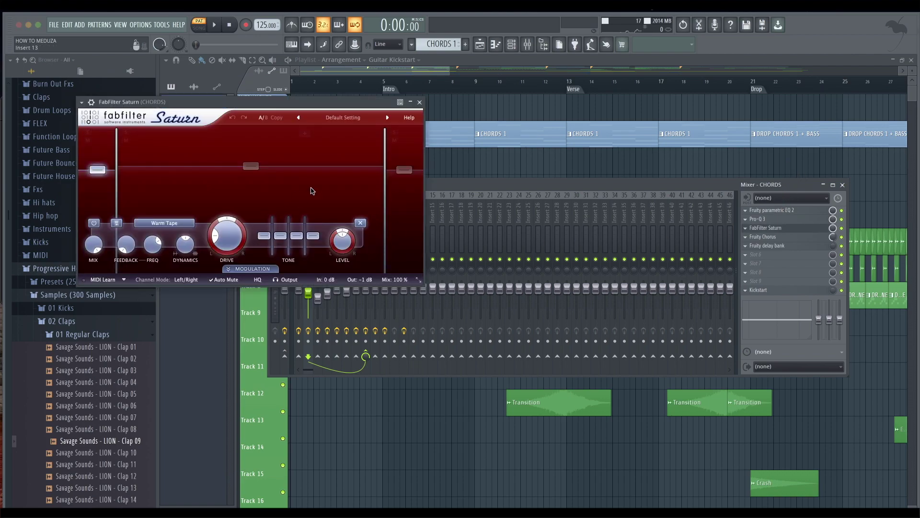
{"action": "left_click", "coordinate": [239, 181]}
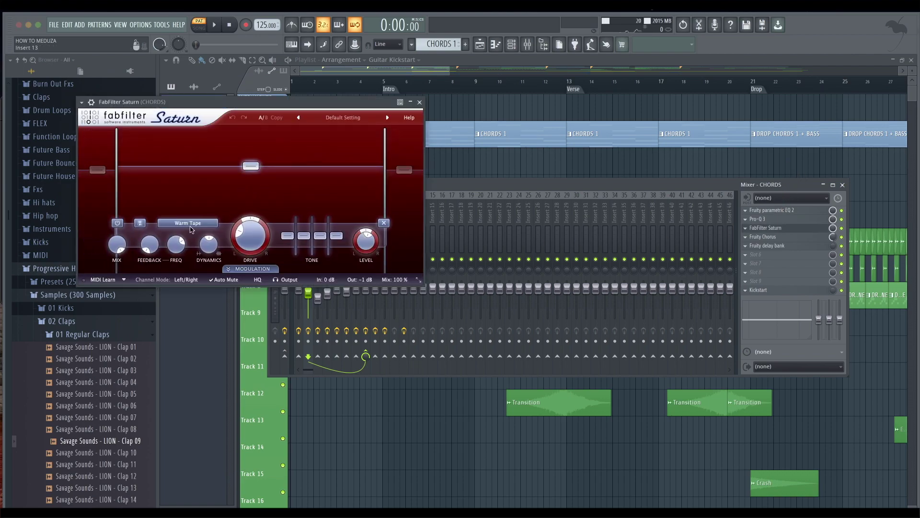
{"action": "left_click", "coordinate": [420, 102]}
{"action": "left_click", "coordinate": [783, 238]}
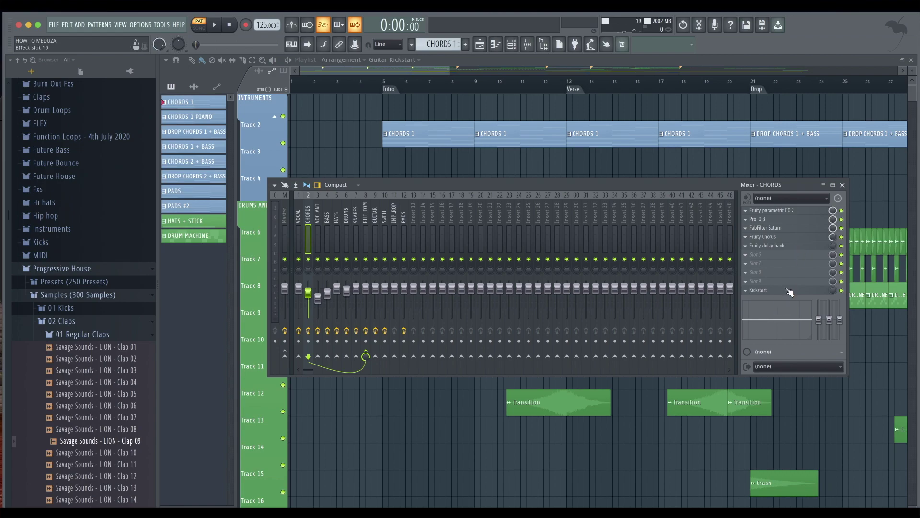
- Play the CHORDS 1 pattern to compare the CHORDS track without and with its effects, and close the mixer
{"action": "key", "text": "space"}
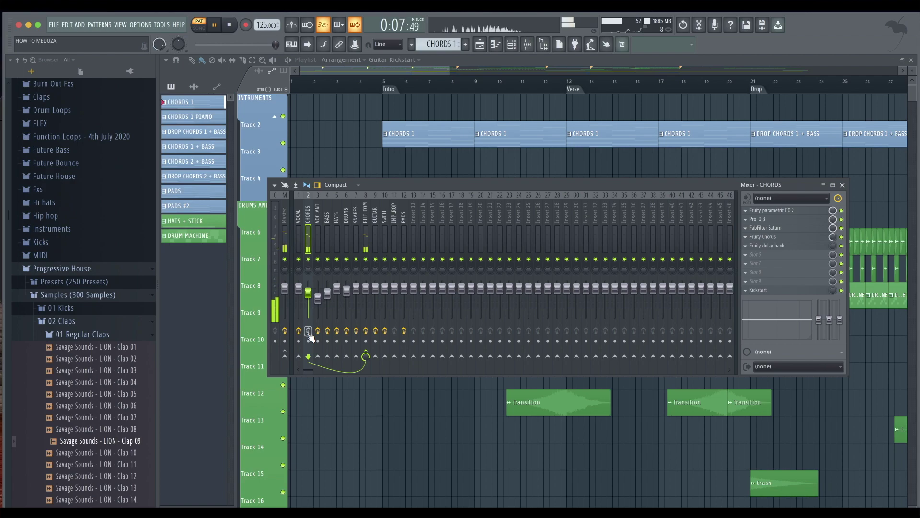
{"action": "key", "text": "space"}
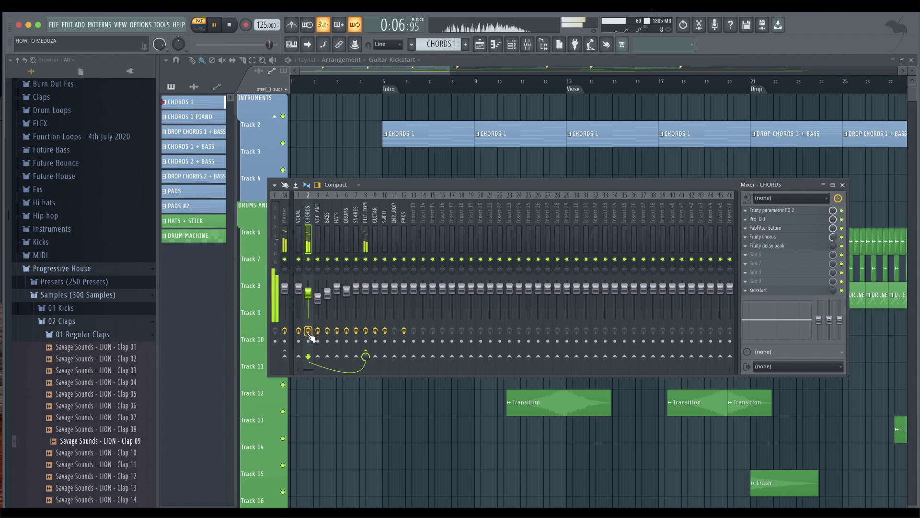
{"action": "key", "text": "space"}
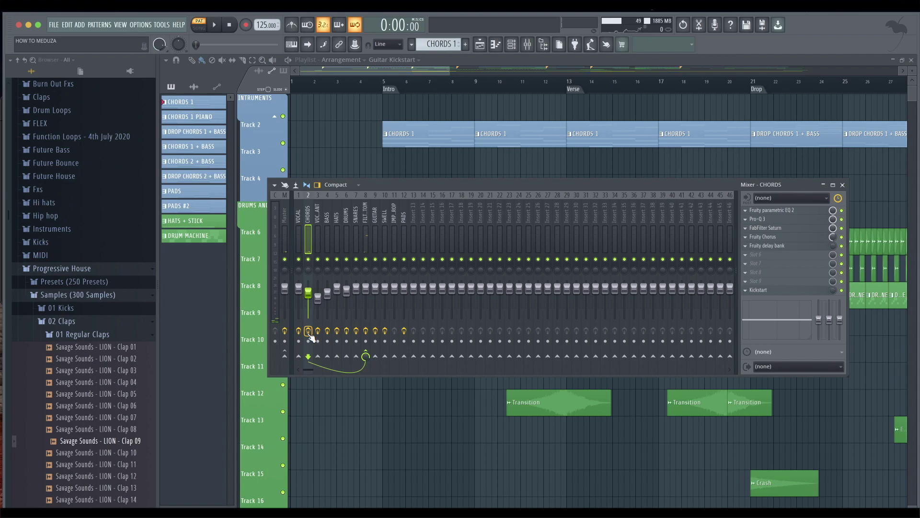
{"action": "left_click", "coordinate": [843, 185]}
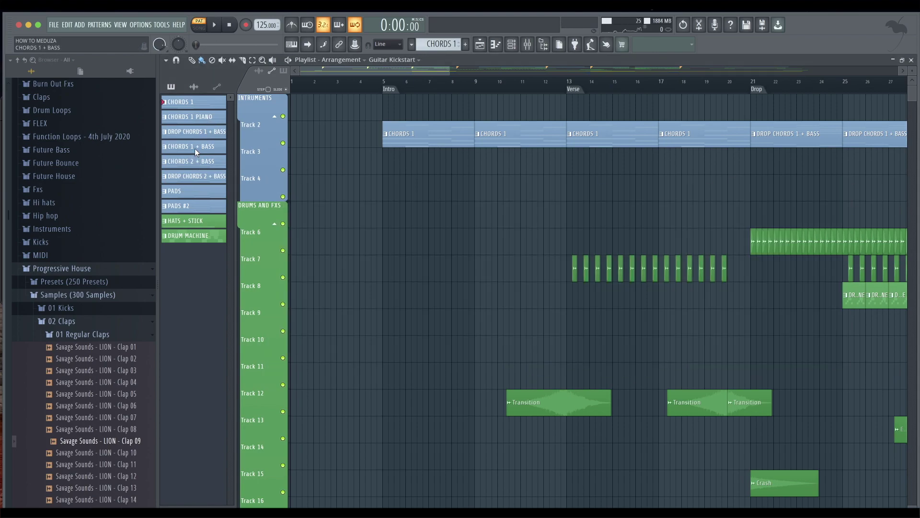
- Clone the CHORDS 2 + BASS pattern and rename the copy CHORDS 2 PIANO
{"action": "right_click", "coordinate": [192, 160]}
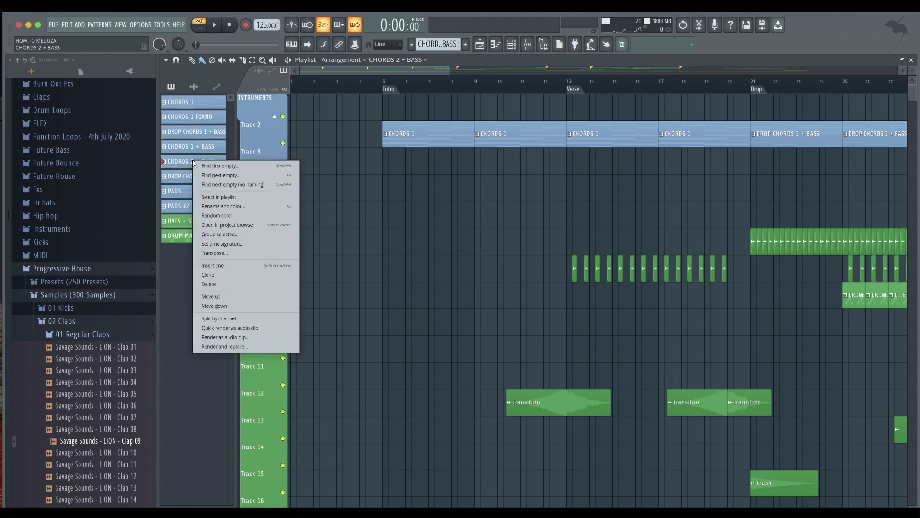
{"action": "left_click", "coordinate": [211, 274]}
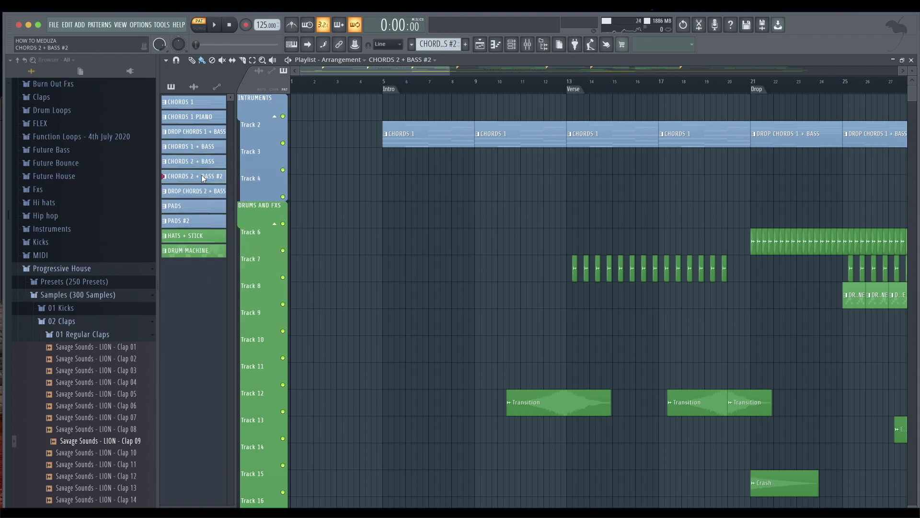
{"action": "right_click", "coordinate": [201, 177]}
{"action": "left_click", "coordinate": [231, 220]}
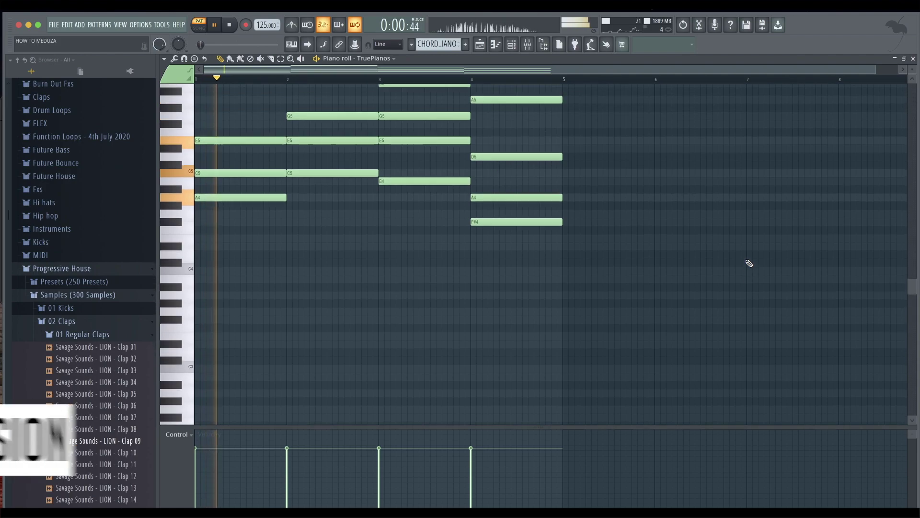
- Listen to the CHORDS 2 PIANO notes in the piano roll and to the CHORDS 2 + BASS pattern
{"action": "scroll", "coordinate": [750, 263], "scroll_direction": "up", "scroll_amount": 5}
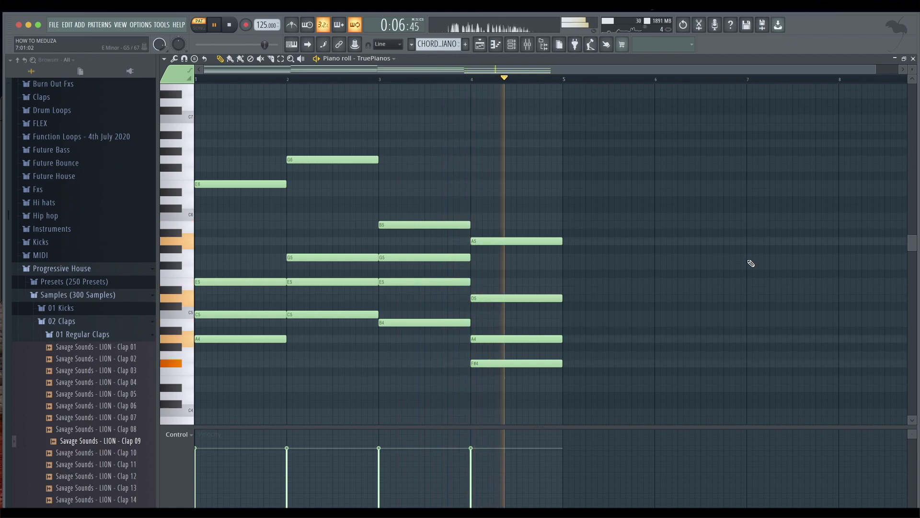
{"action": "key", "text": "space"}
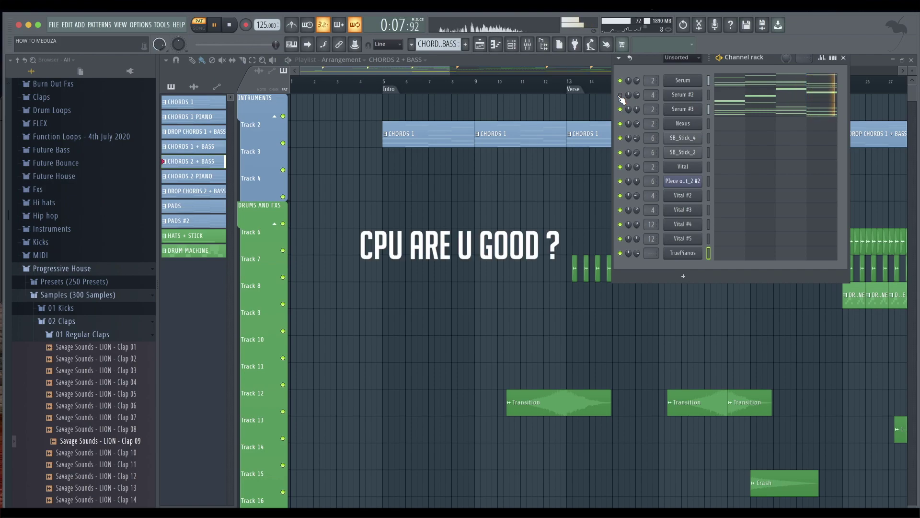
{"action": "key", "text": "space"}
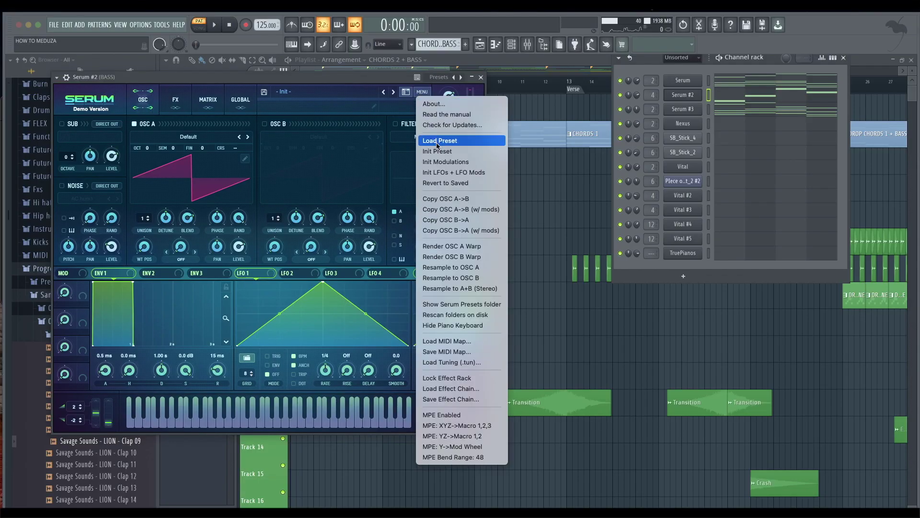
- Open the preset loader of the Serum #2 bass synth
{"action": "left_click", "coordinate": [460, 143]}
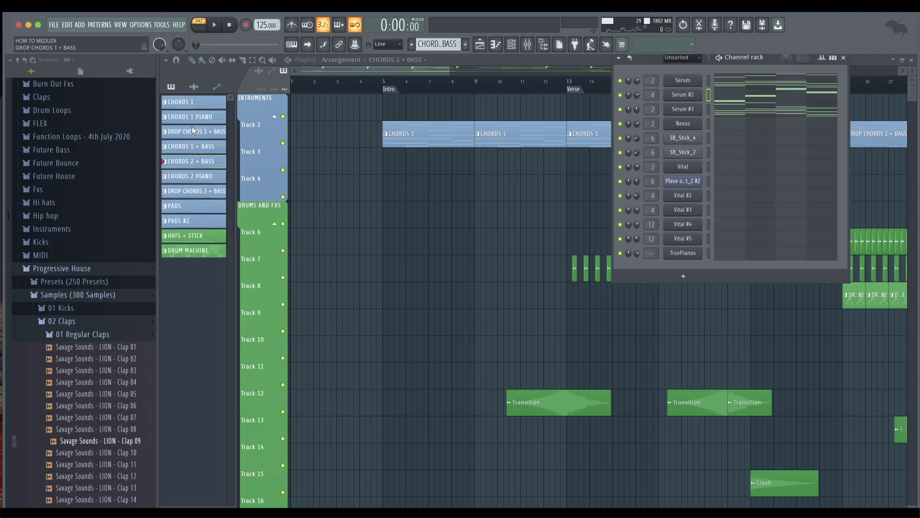
- In the DROP CHORDS 1 + BASS pattern, mute the Vital #2 and Vital #3 channels and unmute Serum #2
{"action": "left_click", "coordinate": [191, 131]}
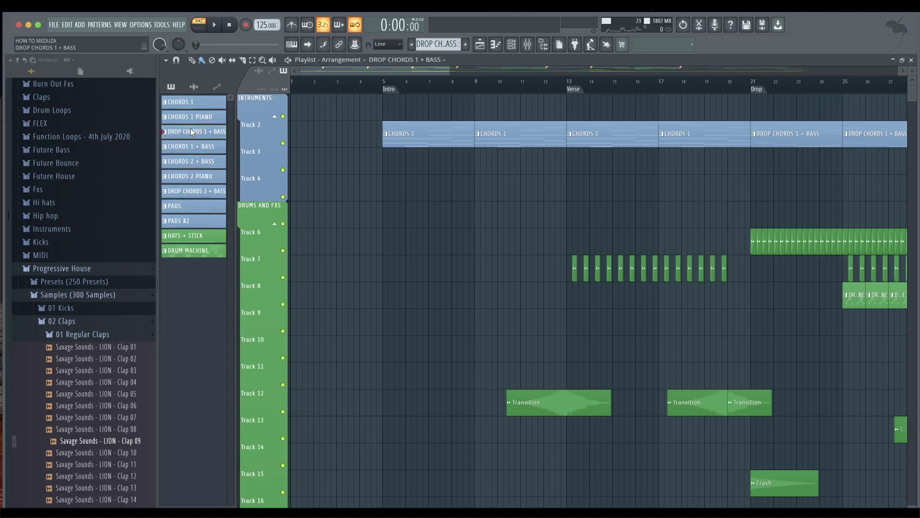
{"action": "left_click", "coordinate": [511, 44]}
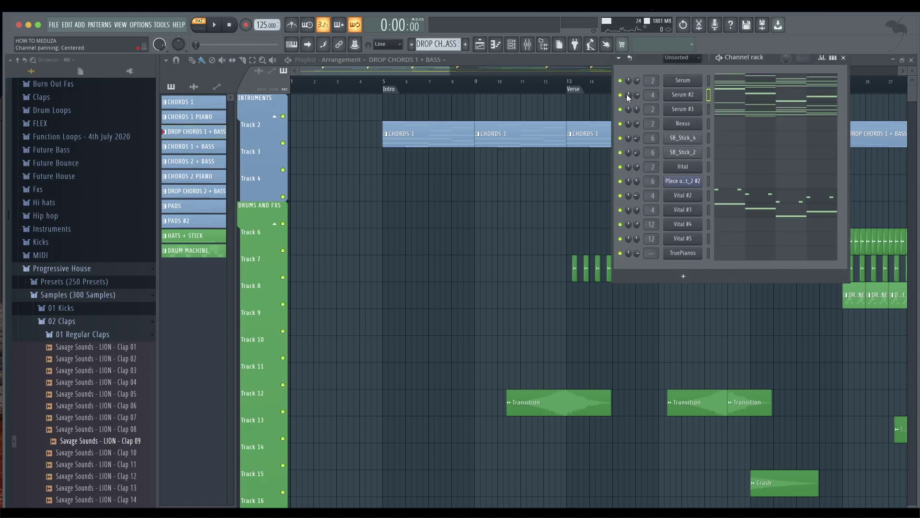
{"action": "left_click", "coordinate": [621, 195]}
{"action": "left_click", "coordinate": [621, 209]}
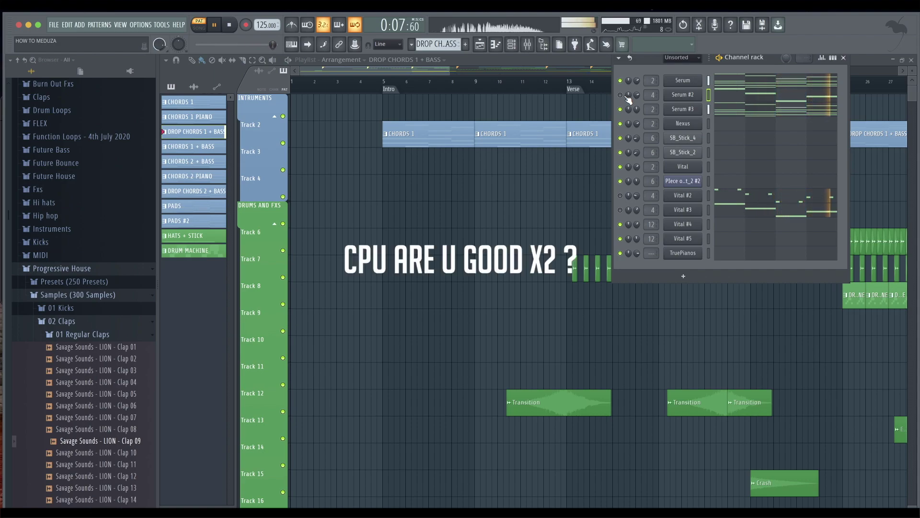
{"action": "left_click", "coordinate": [623, 95]}
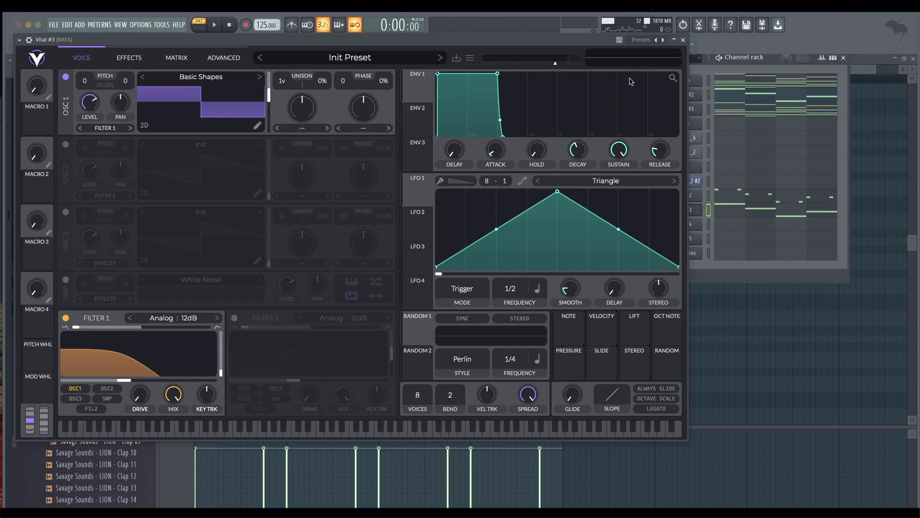
- Review the synth settings of the Vital #3 and Vital #2 bass layers and close both plugins
{"action": "left_click", "coordinate": [684, 41]}
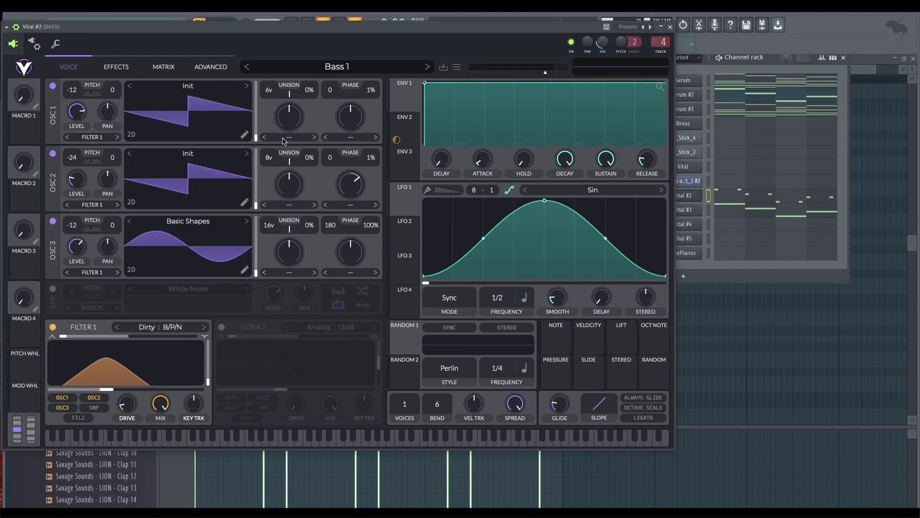
{"action": "left_click", "coordinate": [673, 28]}
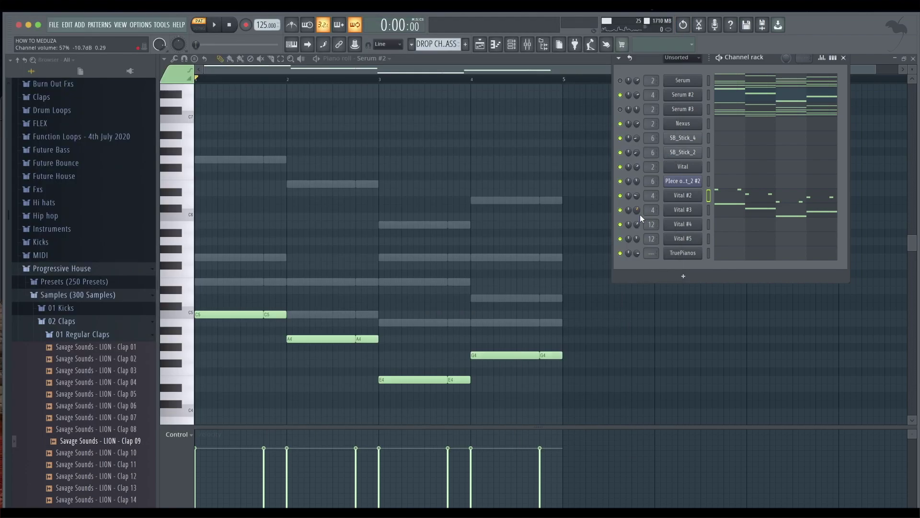
- Inspect the BASS mixer track's Fruity parametric EQ 2 and CamelCrusher effects while playing the pattern briefly
{"action": "key", "text": "F9"}
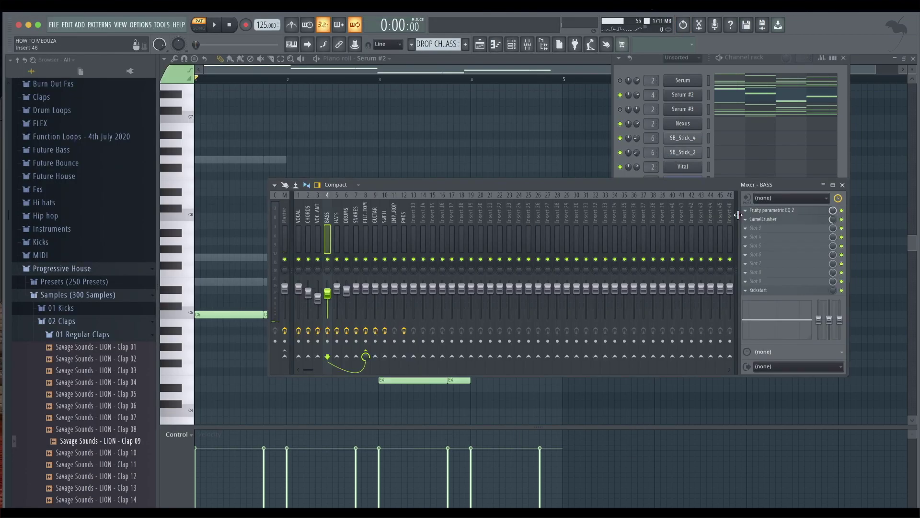
{"action": "left_click", "coordinate": [800, 210]}
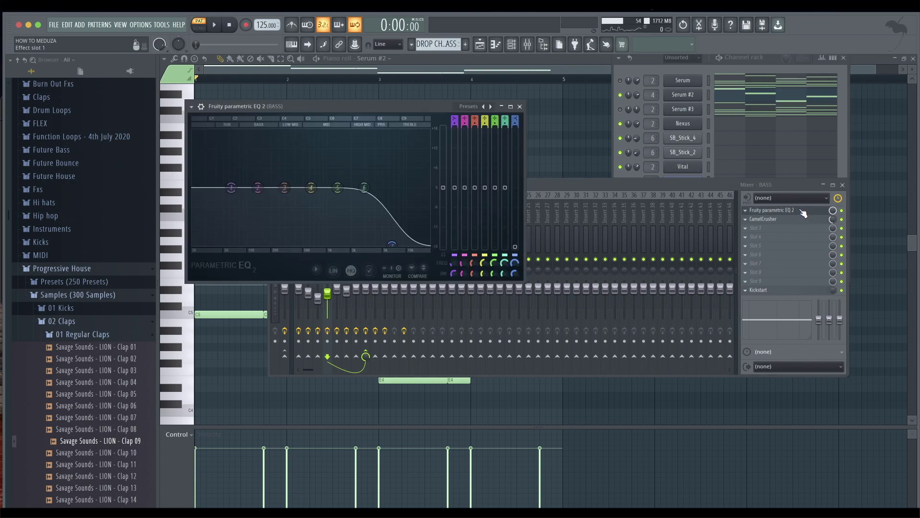
{"action": "left_click", "coordinate": [786, 218]}
{"action": "key", "text": "space"}
{"action": "key", "text": "space"}
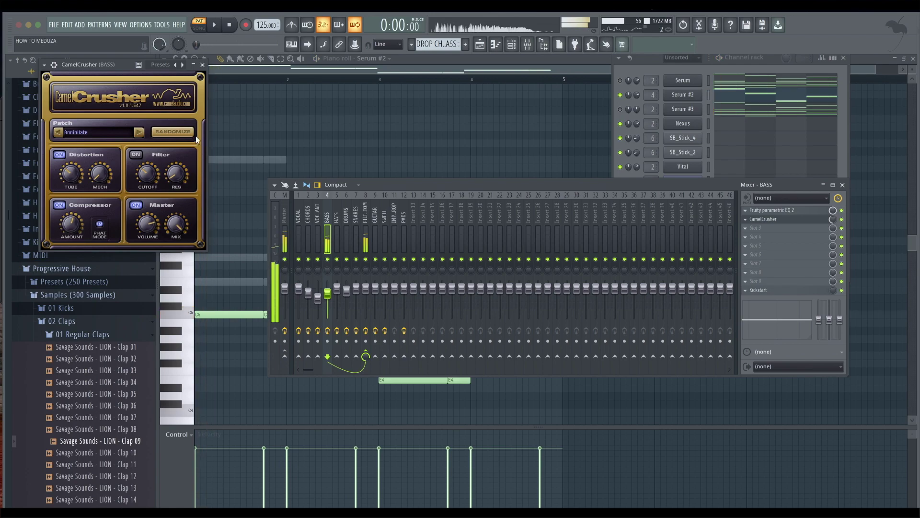
{"action": "left_click", "coordinate": [202, 65]}
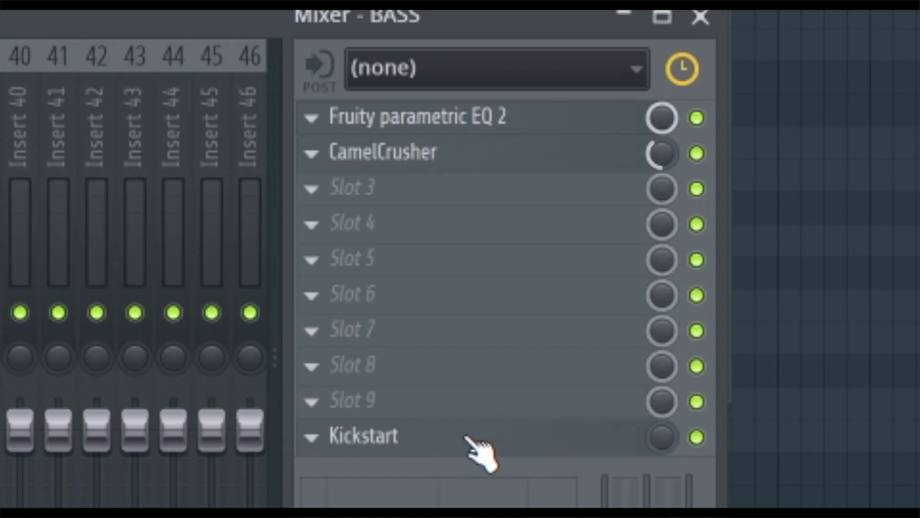
- Play and stop the bass layers of the DROP CHORDS 1 + BASS pattern with the Serum and Serum #3 chords muted
{"action": "key", "text": "space"}
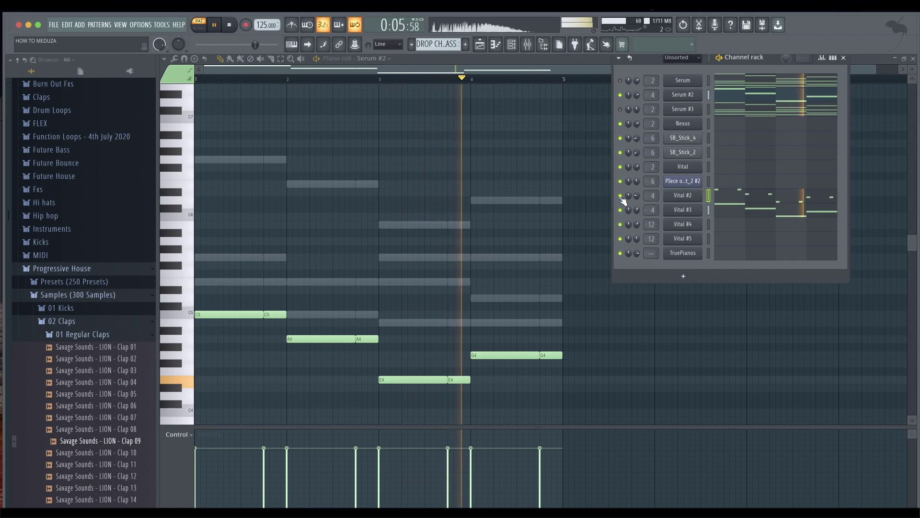
{"action": "key", "text": "space"}
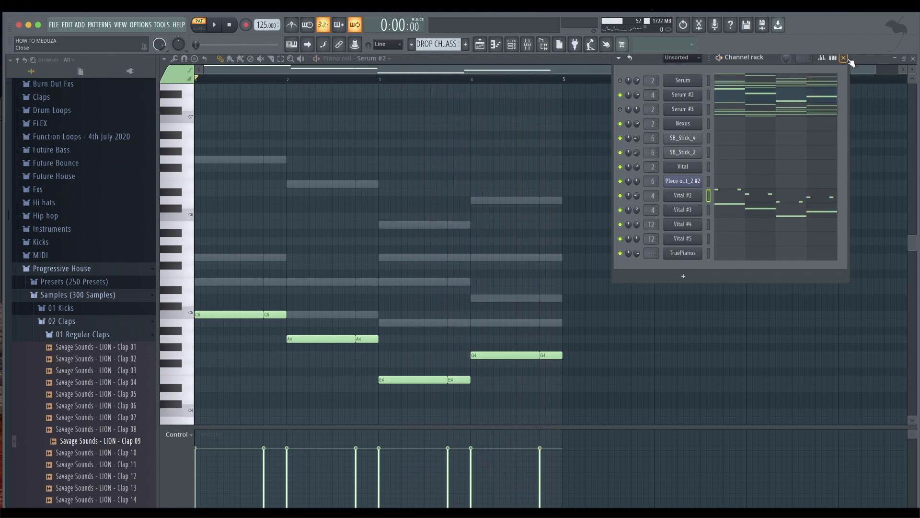
- Close the Channel rack and locate the PADS clips beneath CHORDS 2 + BASS from bar 33 in the Playlist
{"action": "left_click", "coordinate": [844, 58]}
{"action": "key", "text": "F5"}
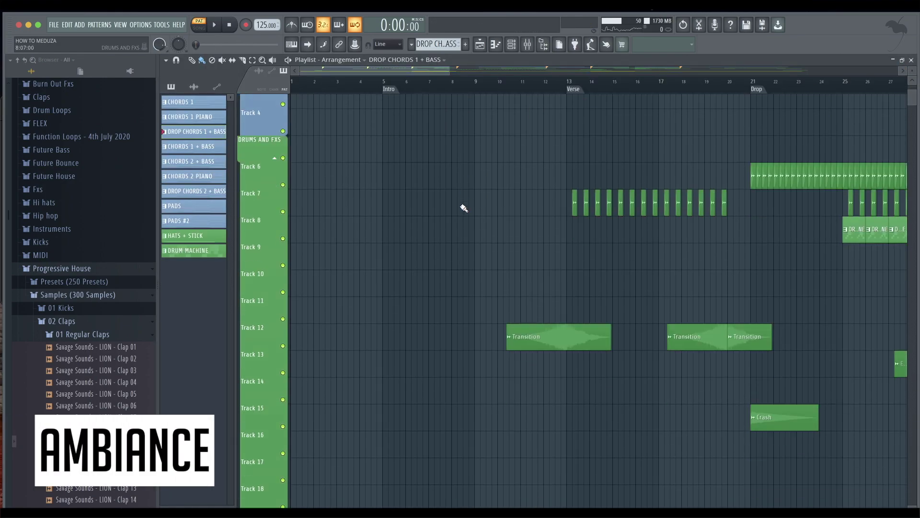
{"action": "scroll", "coordinate": [464, 208], "scroll_direction": "down", "scroll_amount": 5}
{"action": "scroll", "coordinate": [464, 208], "scroll_direction": "right", "scroll_amount": 6}
{"action": "scroll", "coordinate": [462, 208], "scroll_direction": "up", "scroll_amount": 7}
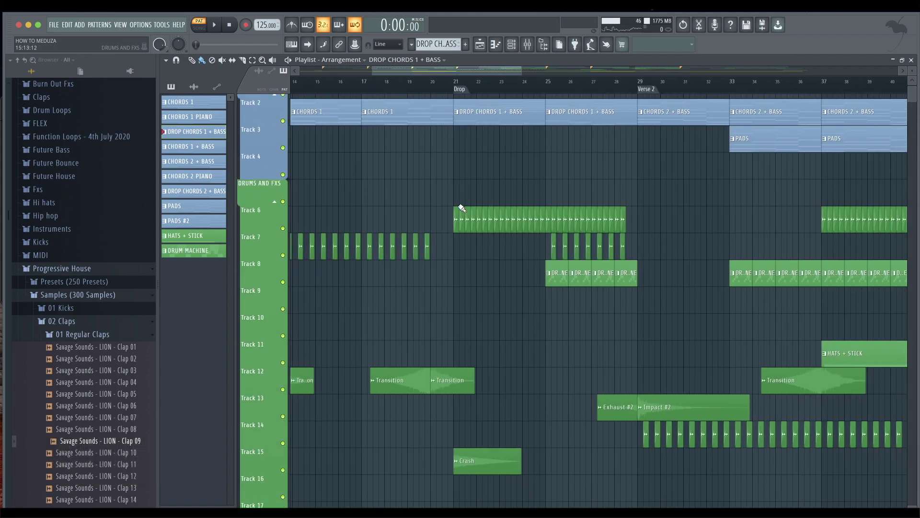
{"action": "scroll", "coordinate": [461, 208], "scroll_direction": "right", "scroll_amount": 8}
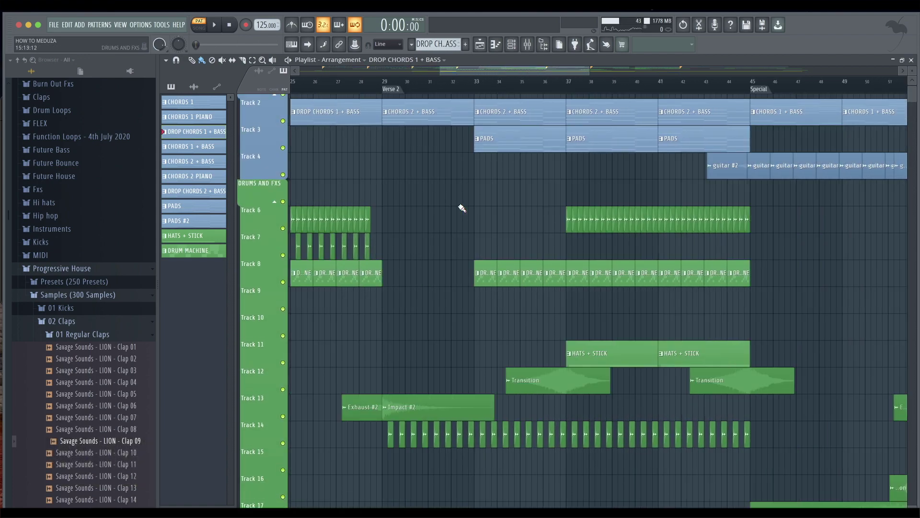
{"action": "scroll", "coordinate": [351, 147], "scroll_direction": "left", "scroll_amount": 3}
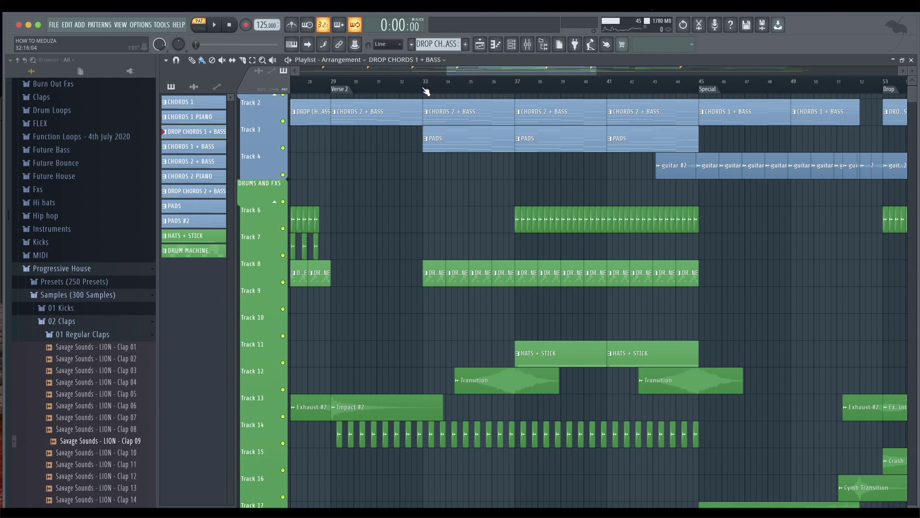
- Examine the PADS clips and play the song from bar 33 to review the Pads Param. EQ 2 automation
{"action": "scroll", "coordinate": [436, 216], "scroll_direction": "down", "scroll_amount": 5}
{"action": "scroll", "coordinate": [429, 312], "scroll_direction": "up", "scroll_amount": 6}
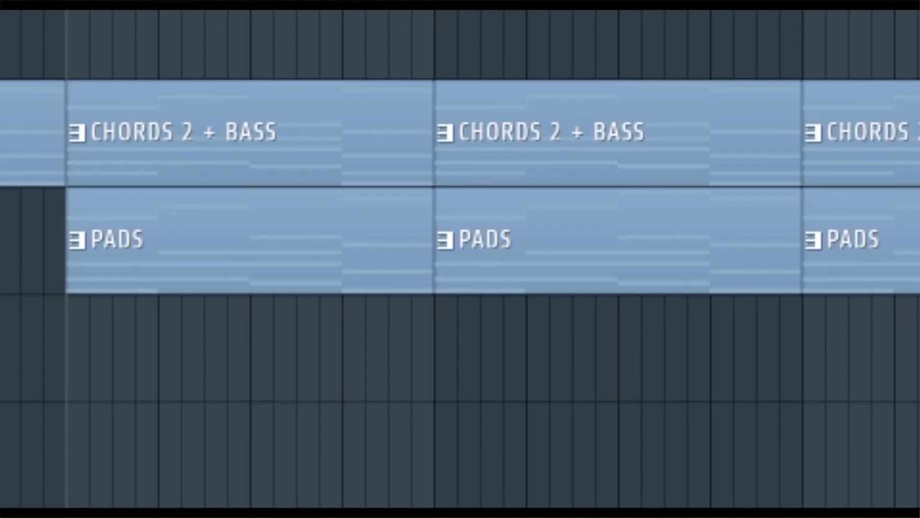
{"action": "scroll", "coordinate": [461, 259], "scroll_direction": "down", "scroll_amount": 6}
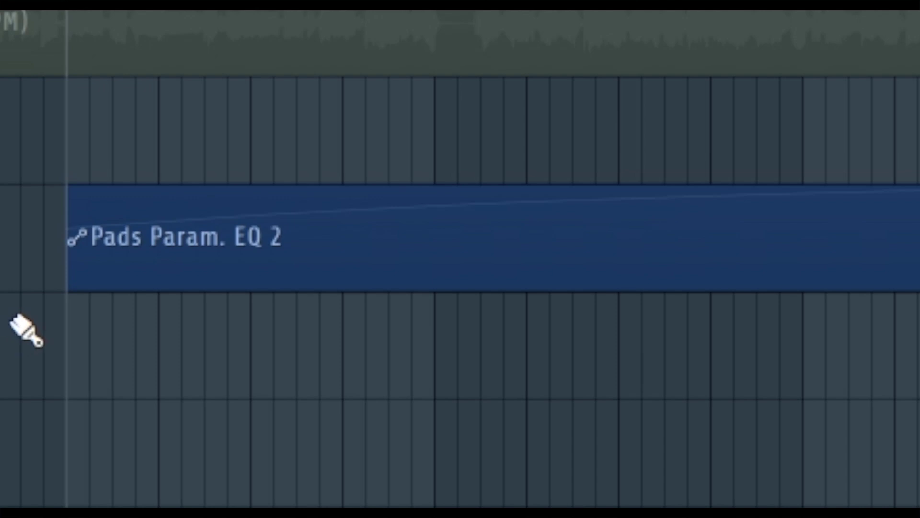
{"action": "scroll", "coordinate": [20, 323], "scroll_direction": "up", "scroll_amount": 5}
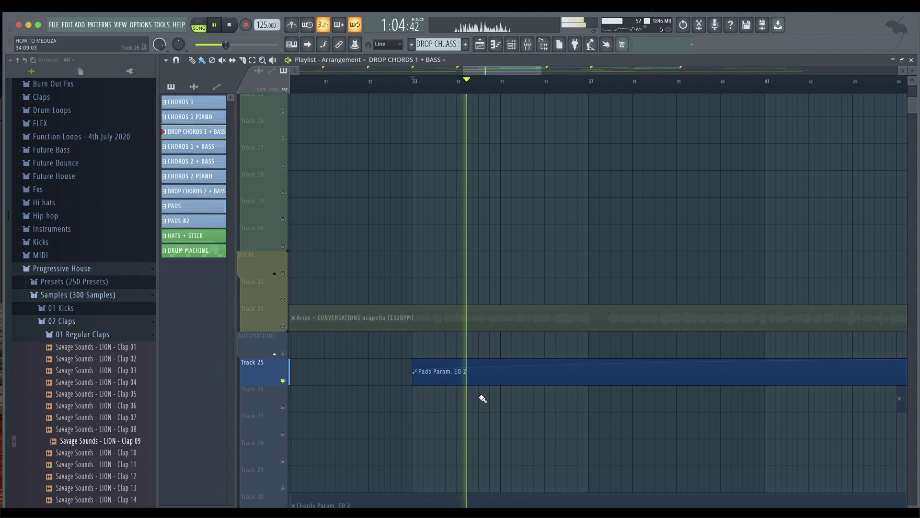
{"action": "scroll", "coordinate": [482, 398], "scroll_direction": "up", "scroll_amount": 5}
{"action": "scroll", "coordinate": [482, 399], "scroll_direction": "up", "scroll_amount": 8}
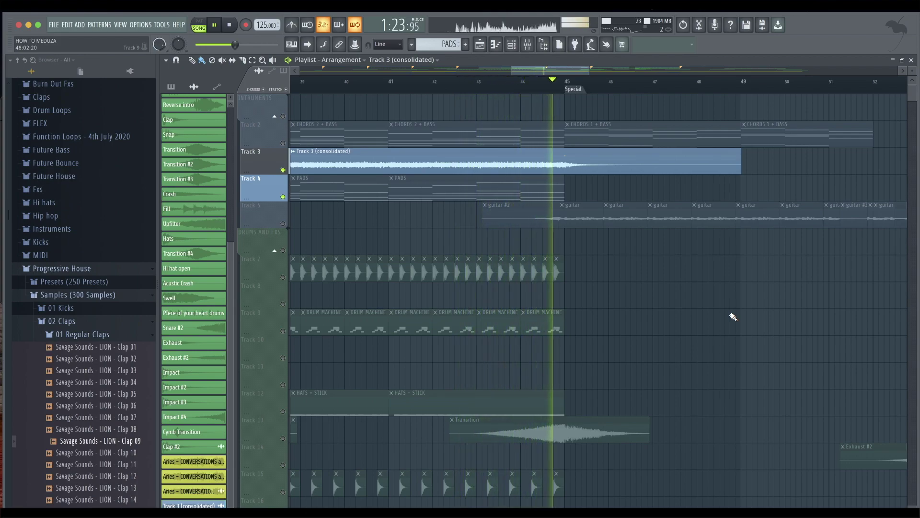
- Play the guitar clips on Track 5 around the Special section and inspect the effects on the GUITAR mixer track
{"action": "key", "text": "space"}
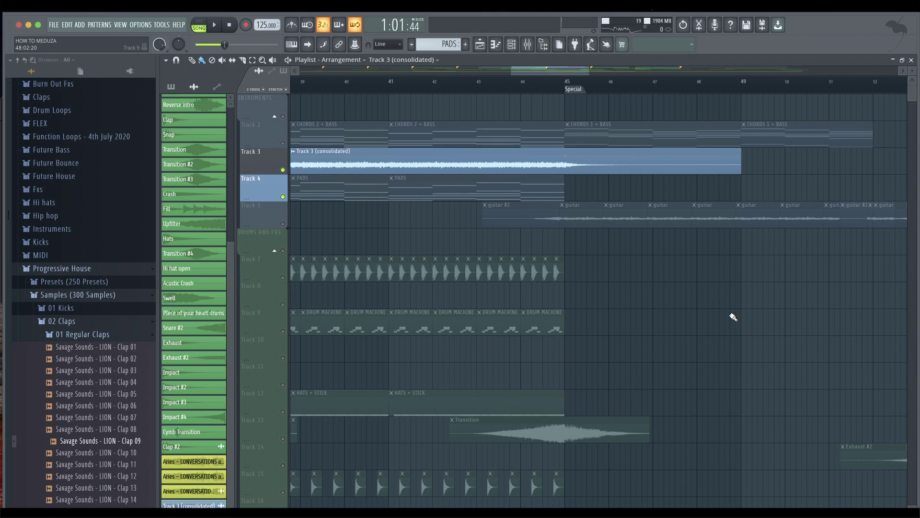
{"action": "scroll", "coordinate": [734, 318], "scroll_direction": "up", "scroll_amount": 4}
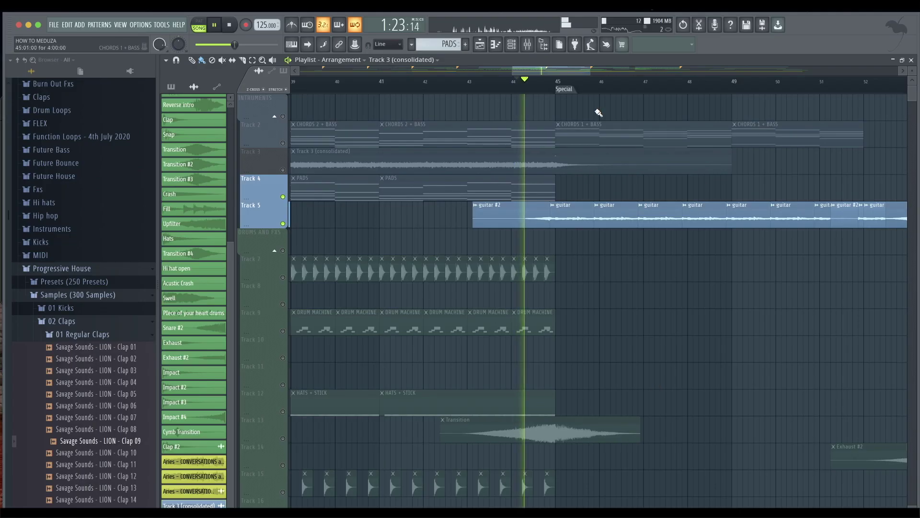
{"action": "key", "text": "F9"}
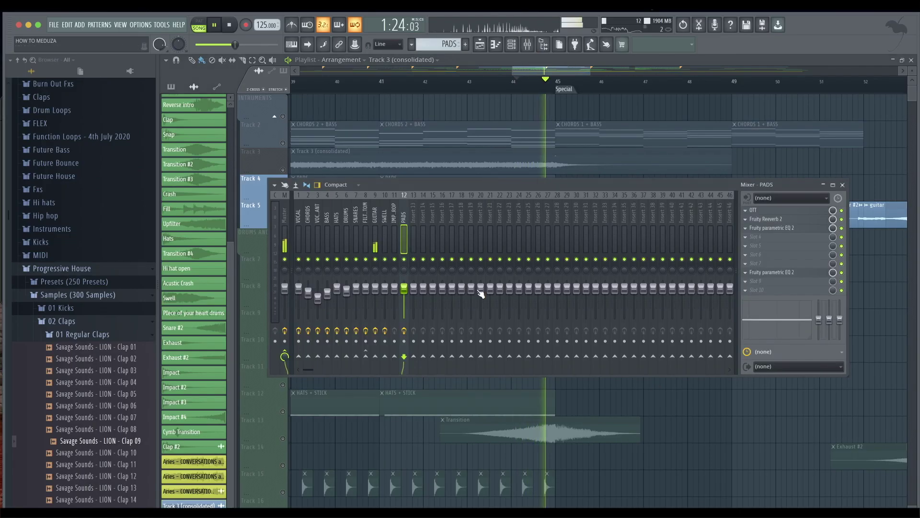
{"action": "left_click", "coordinate": [377, 248]}
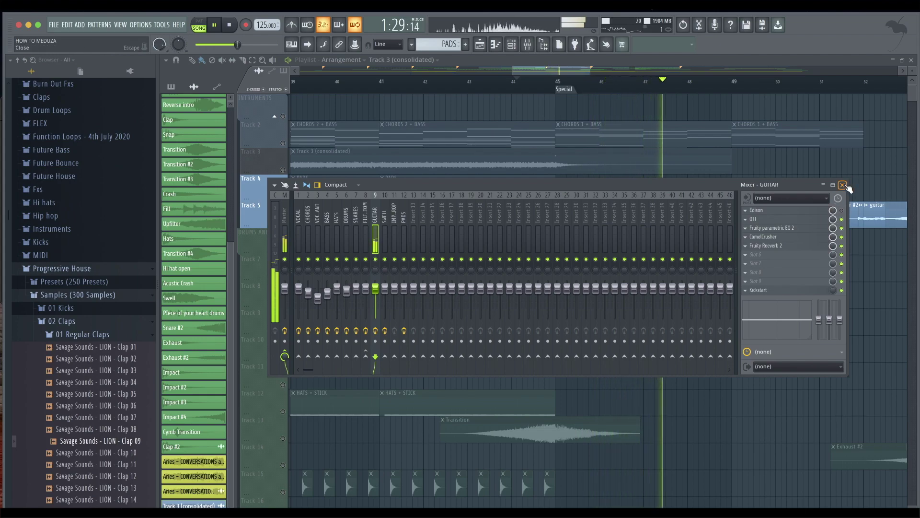
{"action": "left_click", "coordinate": [844, 185]}
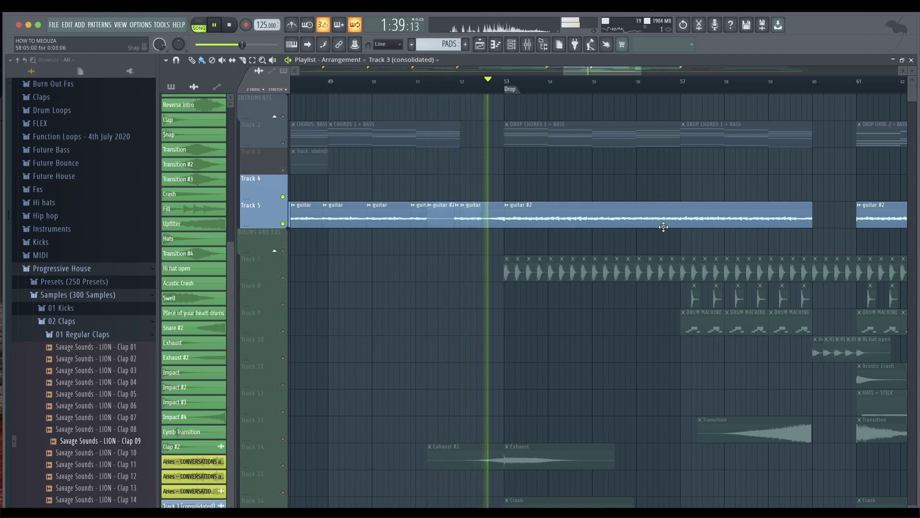
- Select the guitar #2 clip at the second drop and check its mixer track while it plays
{"action": "left_click", "coordinate": [567, 203]}
{"action": "left_click", "coordinate": [527, 45]}
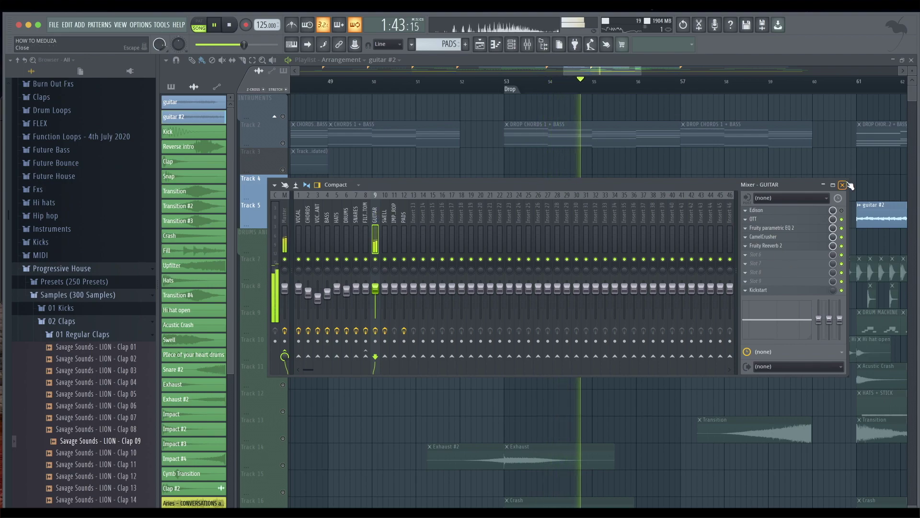
{"action": "left_click", "coordinate": [843, 185]}
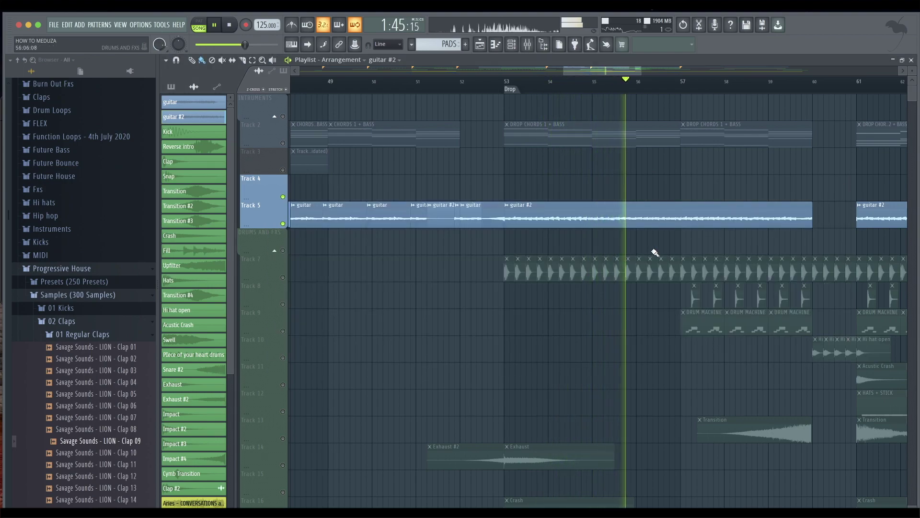
{"action": "scroll", "coordinate": [653, 254], "scroll_direction": "down", "scroll_amount": 3}
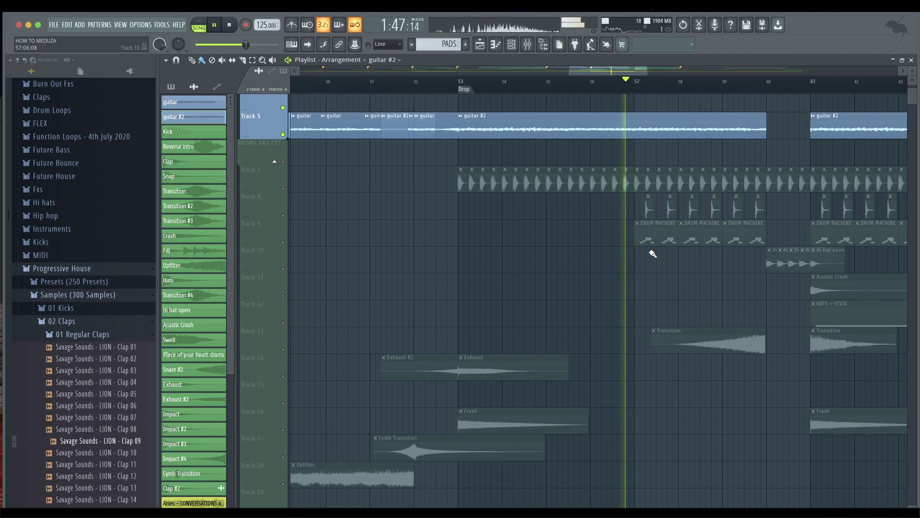
{"action": "scroll", "coordinate": [651, 256], "scroll_direction": "up", "scroll_amount": 3}
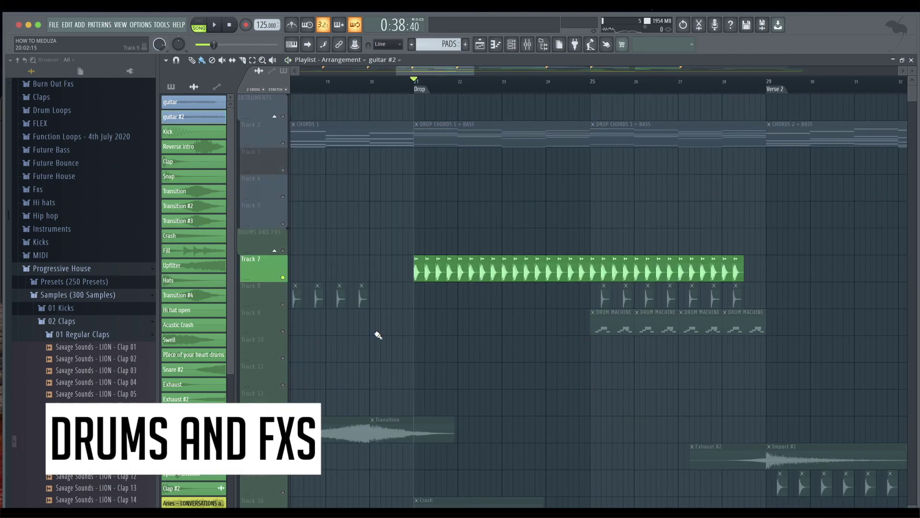
- Audition the first drop's kick, then unmute Tracks 8 and 9 to audition the snaps and DRUM MACHINE clips from bar 25
{"action": "key", "text": "space"}
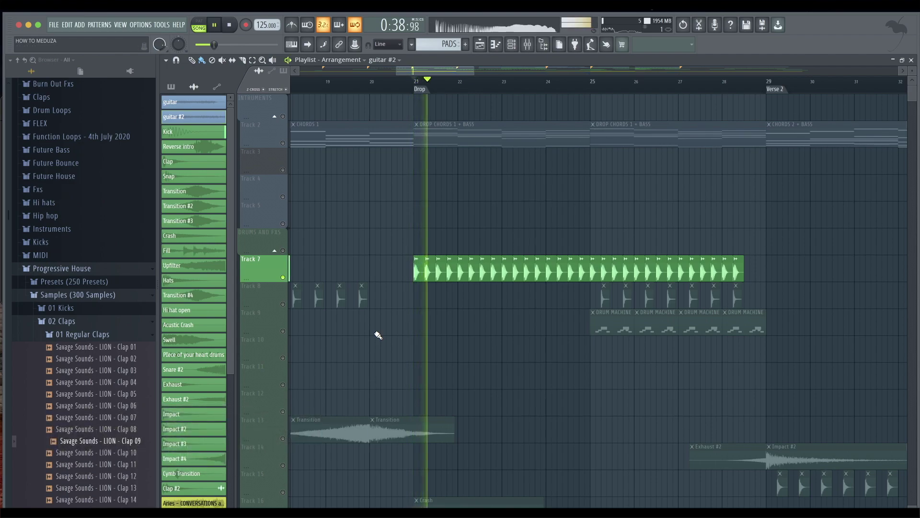
{"action": "key", "text": "space"}
{"action": "left_click", "coordinate": [591, 91]}
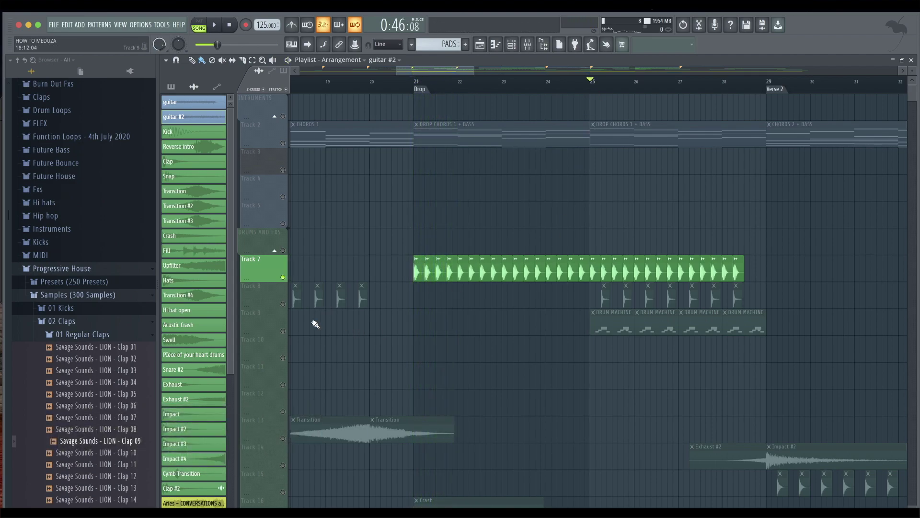
{"action": "left_click", "coordinate": [283, 304]}
{"action": "key", "text": "space"}
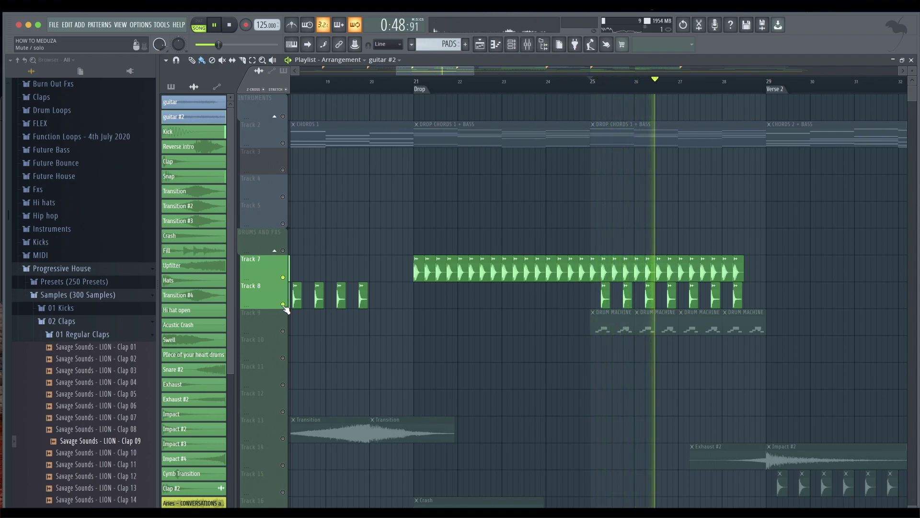
{"action": "key", "text": "space"}
{"action": "left_click", "coordinate": [283, 331]}
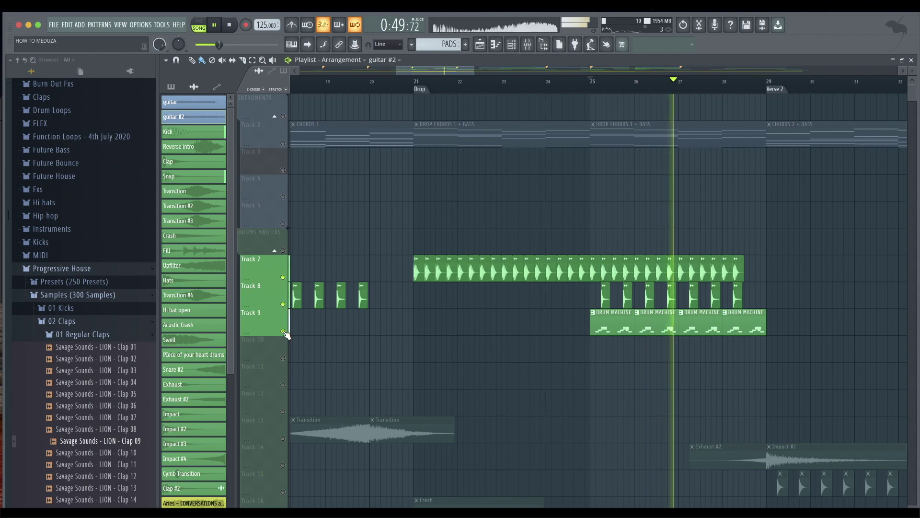
{"action": "key", "text": "space"}
- Unmute the HATS + STICK clips on Track 12 and play the drums from bar 61
{"action": "scroll", "coordinate": [406, 341], "scroll_direction": "down", "scroll_amount": 2}
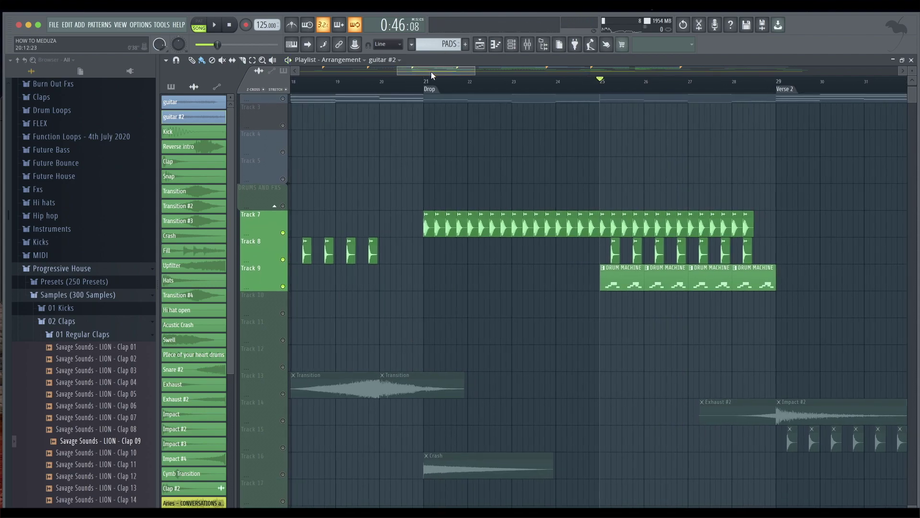
{"action": "left_click_drag", "start_coordinate": [430, 71], "coordinate": [638, 101]}
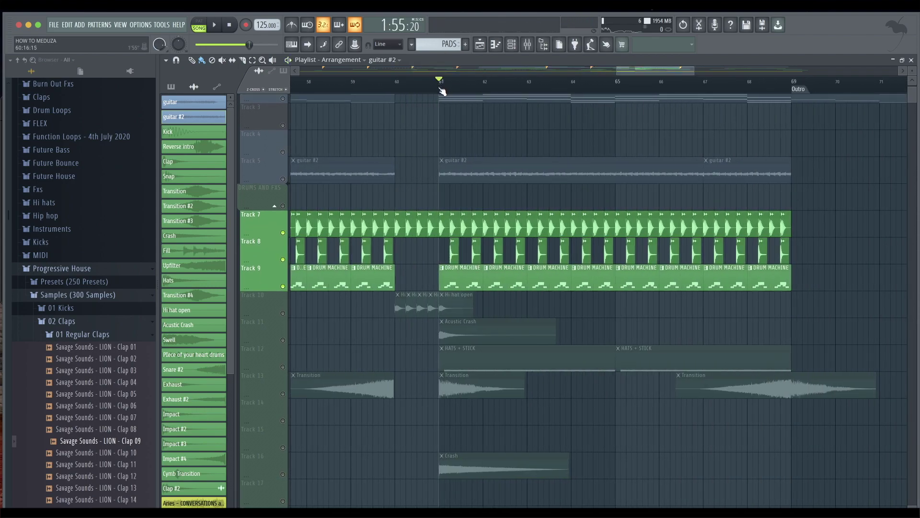
{"action": "left_click", "coordinate": [283, 367]}
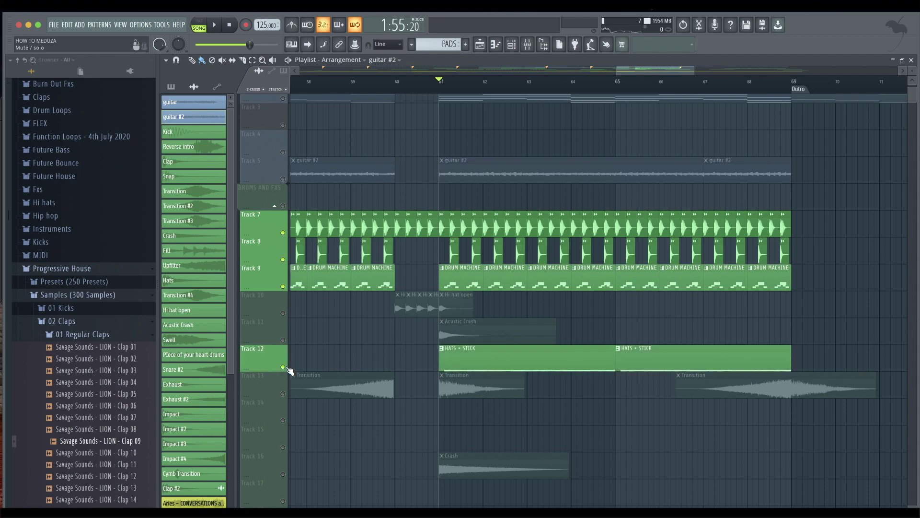
{"action": "key", "text": "space"}
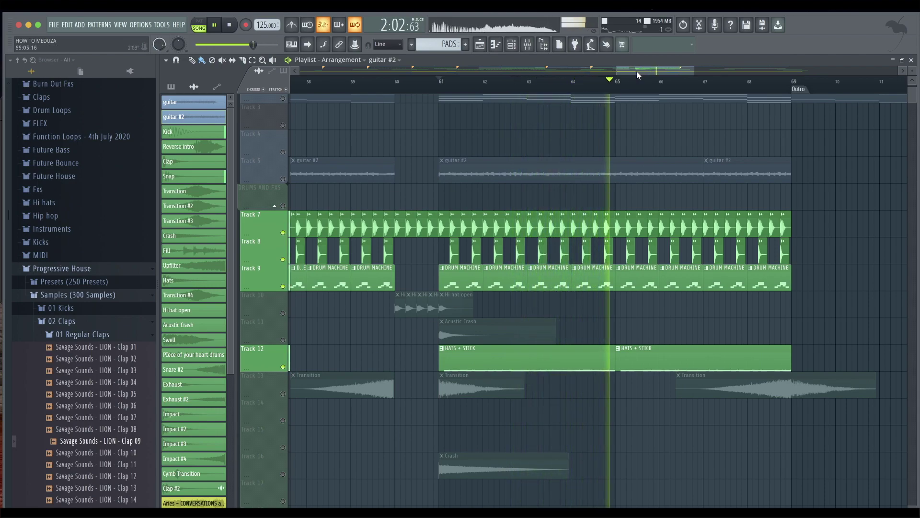
{"action": "key", "text": "space"}
- Audition the Acustic Crash on Track 11 together with the drums from bar 61
{"action": "left_click_drag", "start_coordinate": [637, 70], "coordinate": [485, 99]}
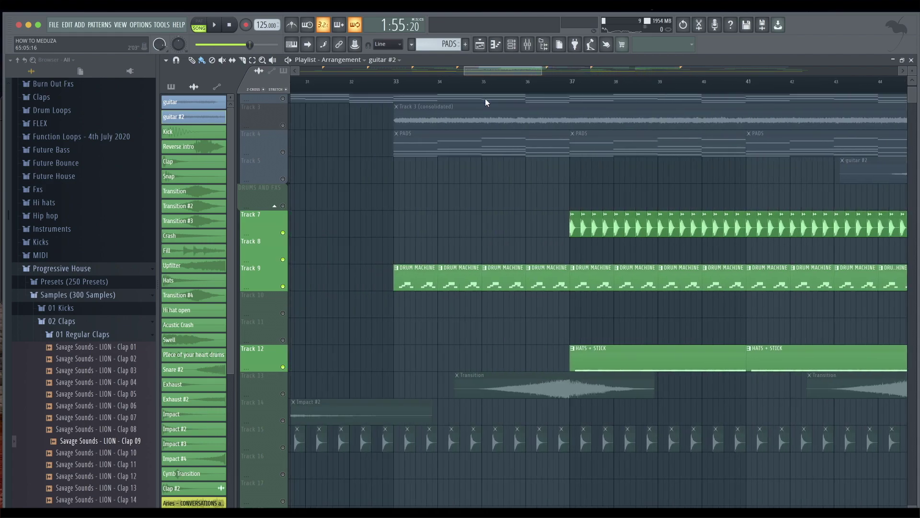
{"action": "key", "text": "space"}
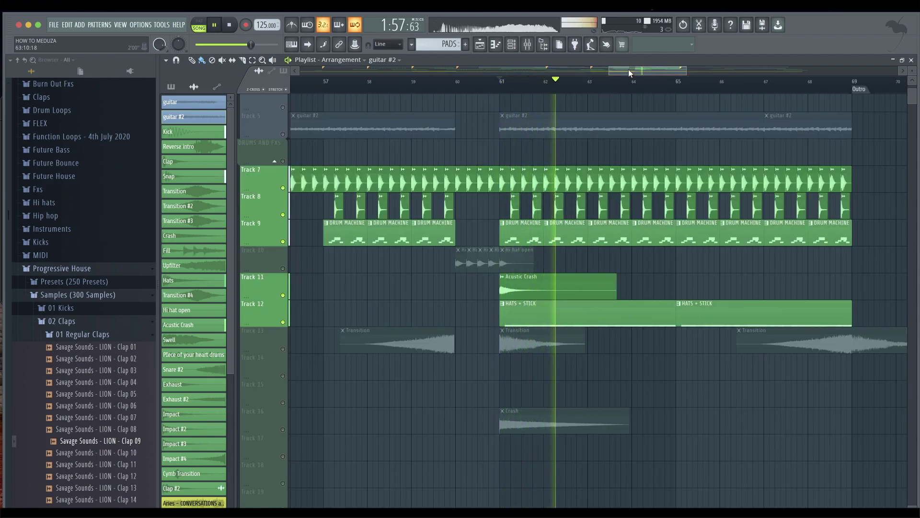
{"action": "key", "text": "space"}
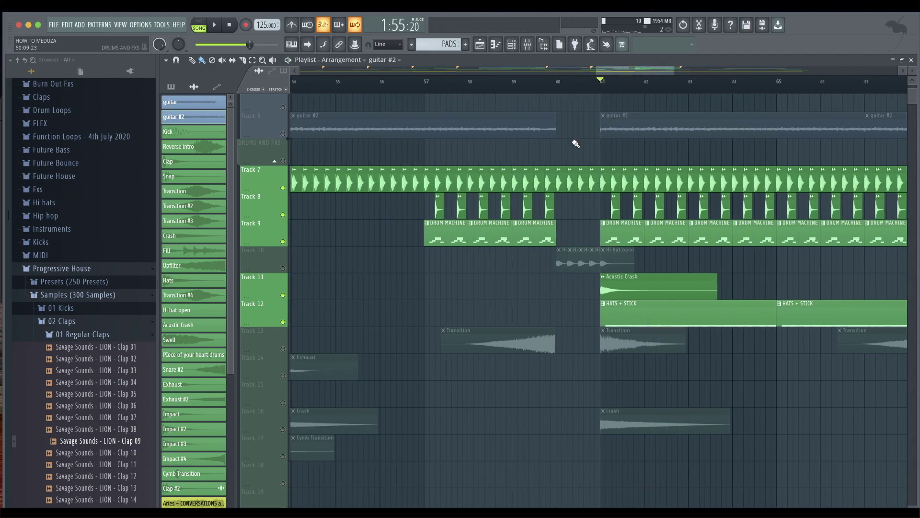
- Play the FX leading into the second drop and nudge the Transition clip on Track 13 to end at bar 60
{"action": "scroll", "coordinate": [575, 143], "scroll_direction": "left", "scroll_amount": 5}
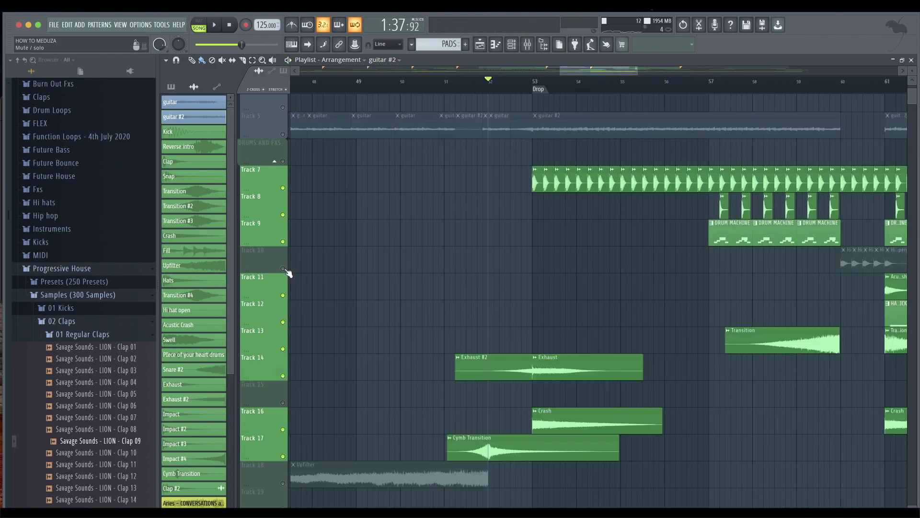
{"action": "key", "text": "space"}
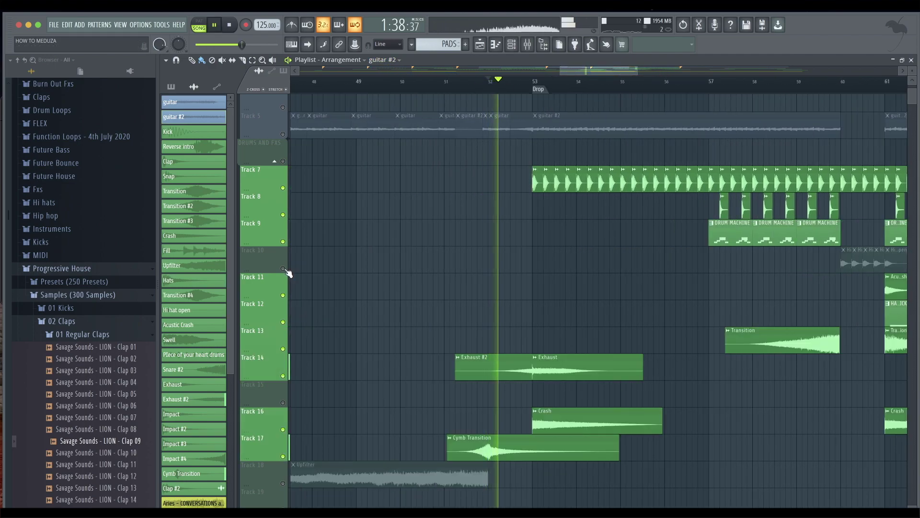
{"action": "scroll", "coordinate": [784, 317], "scroll_direction": "right", "scroll_amount": 3}
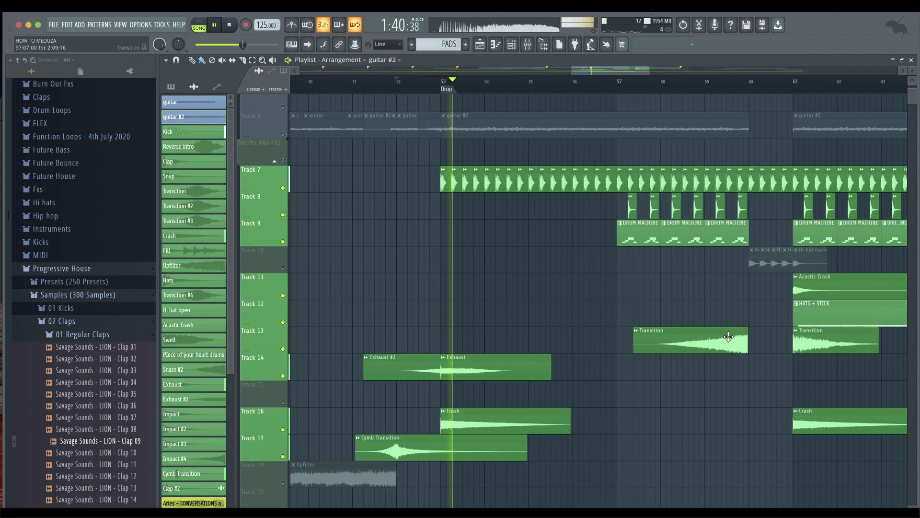
{"action": "left_click_drag", "start_coordinate": [729, 336], "coordinate": [730, 335]}
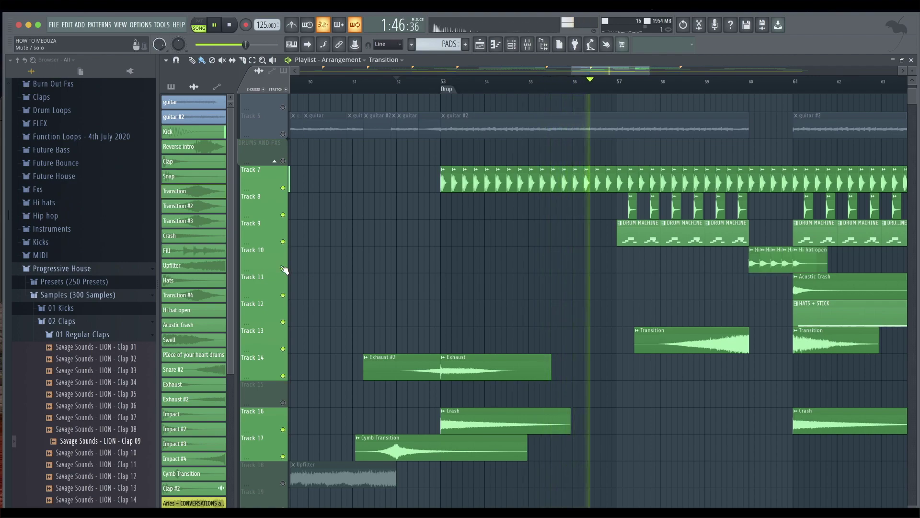
- Follow the playback of all drum and FX tracks through the second drop up to the Outro, and stop it there
{"action": "scroll", "coordinate": [531, 324], "scroll_direction": "down", "scroll_amount": 6}
{"action": "scroll", "coordinate": [533, 328], "scroll_direction": "up", "scroll_amount": 2}
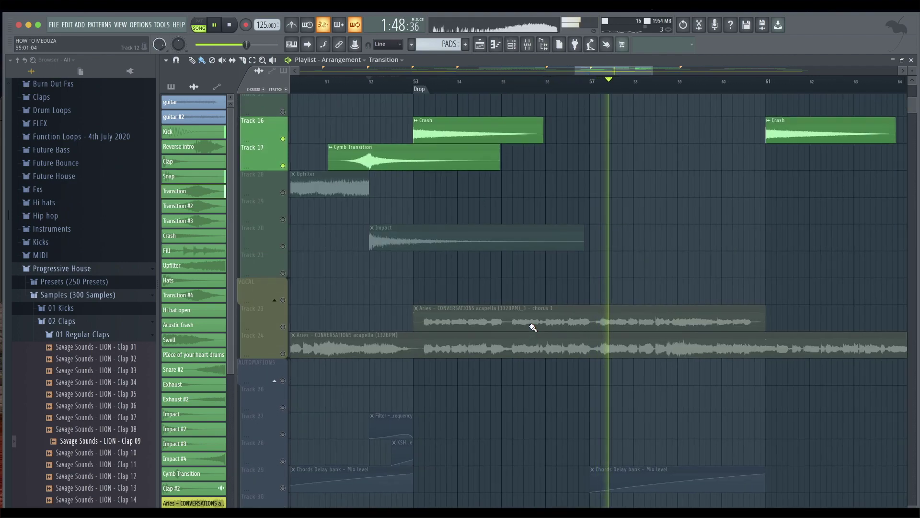
{"action": "scroll", "coordinate": [532, 327], "scroll_direction": "down", "scroll_amount": 2}
{"action": "scroll", "coordinate": [533, 328], "scroll_direction": "up", "scroll_amount": 5}
{"action": "scroll", "coordinate": [533, 327], "scroll_direction": "up", "scroll_amount": 1}
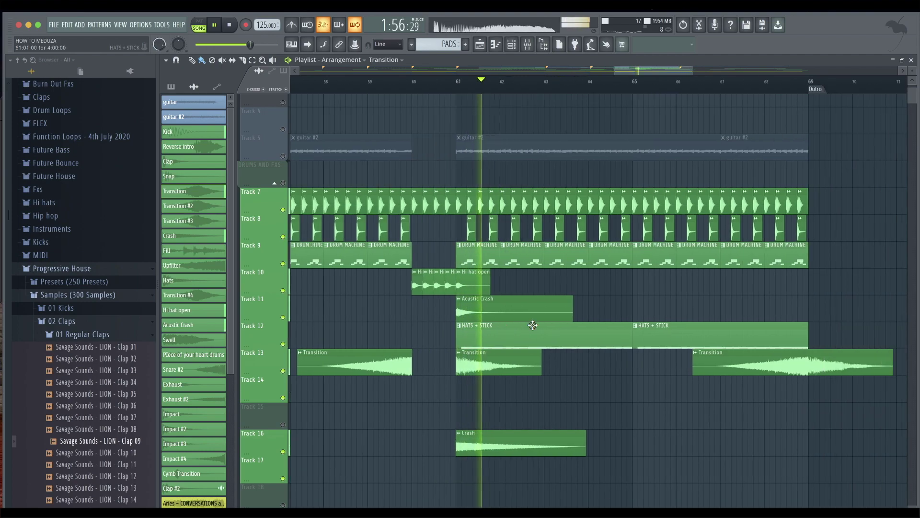
{"action": "scroll", "coordinate": [533, 324], "scroll_direction": "up", "scroll_amount": 1}
{"action": "scroll", "coordinate": [534, 325], "scroll_direction": "down", "scroll_amount": 5}
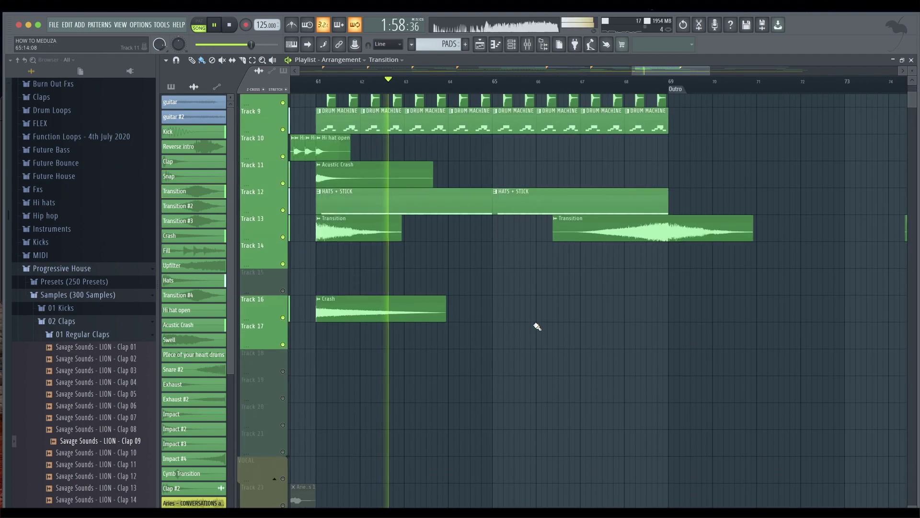
{"action": "scroll", "coordinate": [536, 324], "scroll_direction": "up", "scroll_amount": 4}
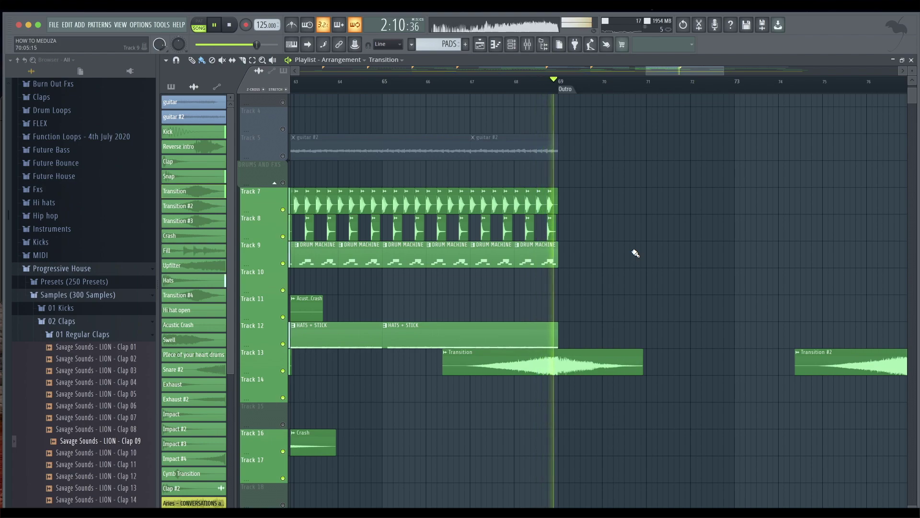
{"action": "key", "text": "space"}
- Review the Chords Delay bank mix level automation and unmute the Transition Param. EQ 2 automation on Track 30 before Verse 2
{"action": "scroll", "coordinate": [290, 421], "scroll_direction": "down", "scroll_amount": 5}
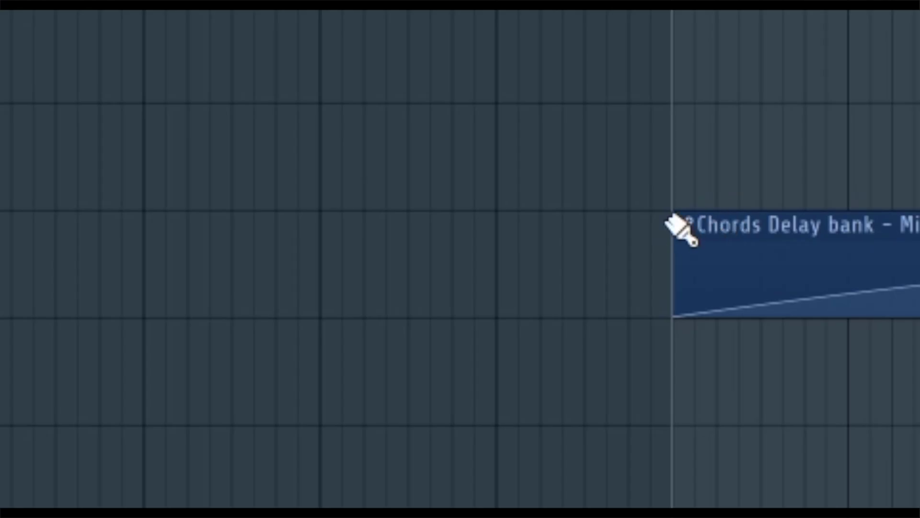
{"action": "scroll", "coordinate": [563, 404], "scroll_direction": "left", "scroll_amount": 5}
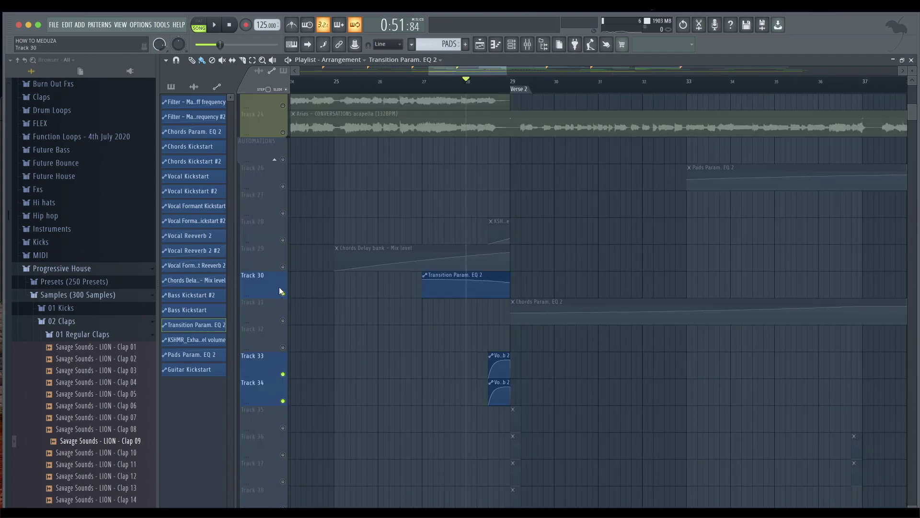
{"action": "left_click", "coordinate": [283, 293]}
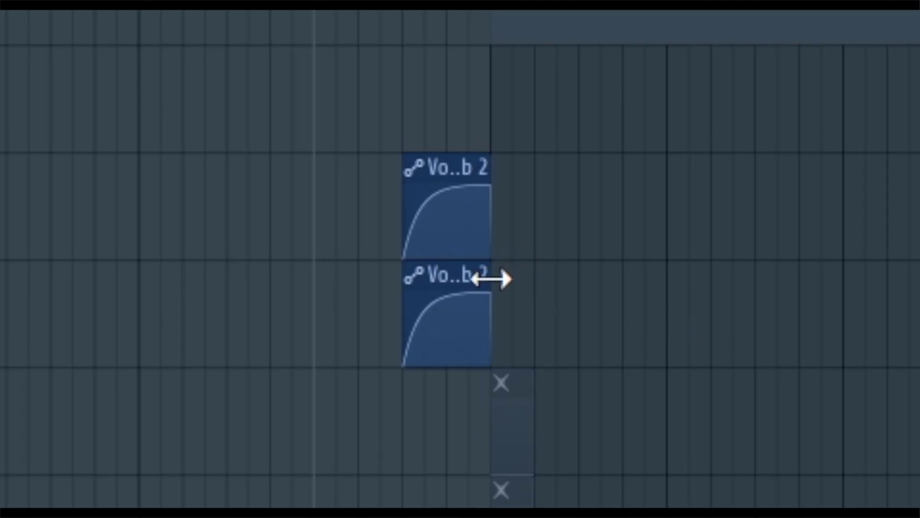